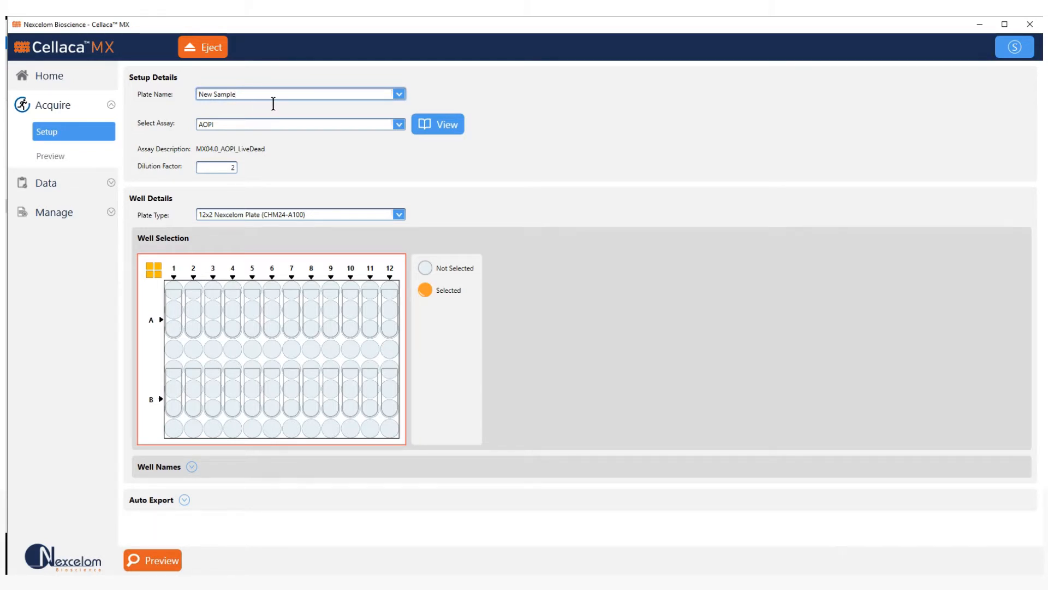
# Name the plate "Bills sample".
pyautogui.moveTo(273, 102); pyautogui.dragTo(182, 96)
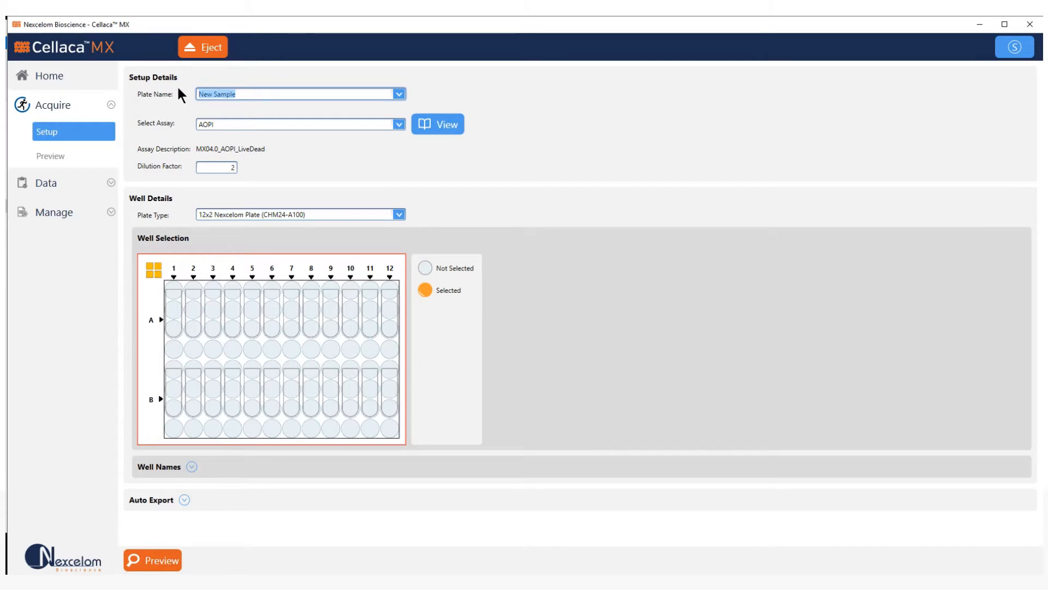
pyautogui.press('Down')
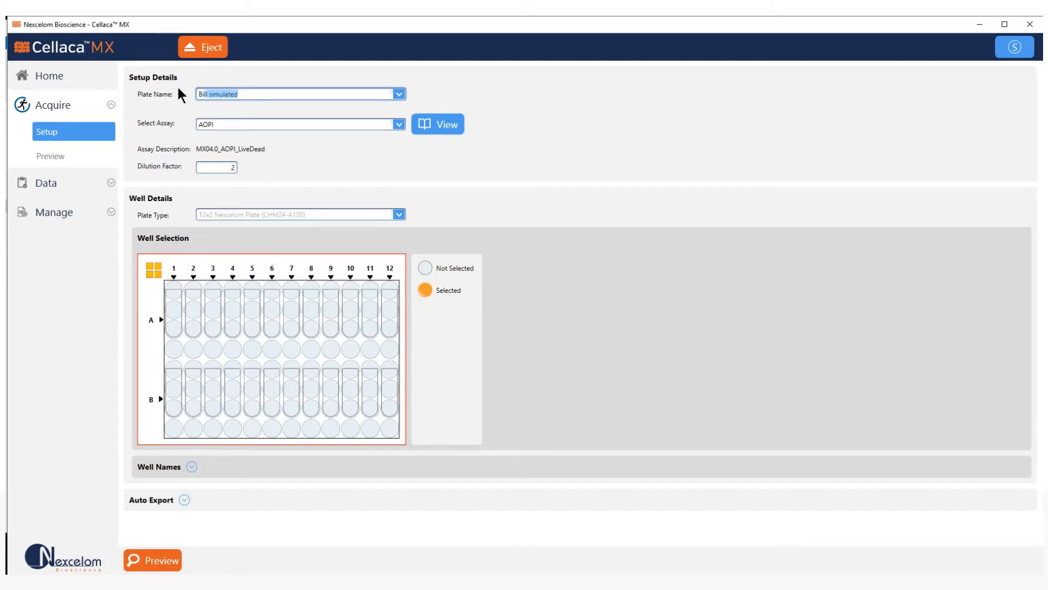
pyautogui.write('s sample')
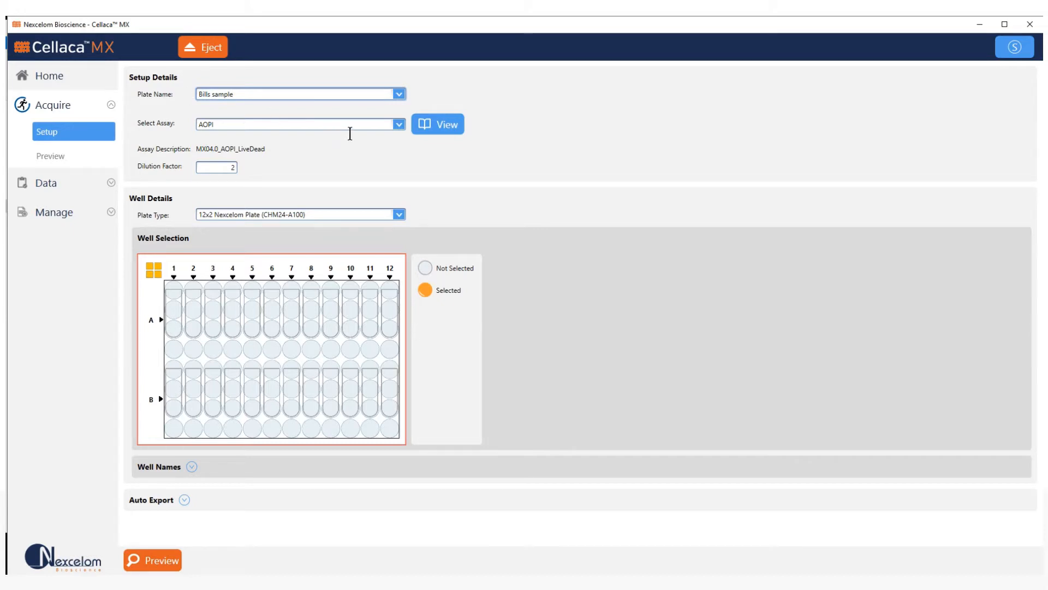
# Choose the AOPI assay and select all wells in rows A and B of the plate.
pyautogui.click(398, 127)
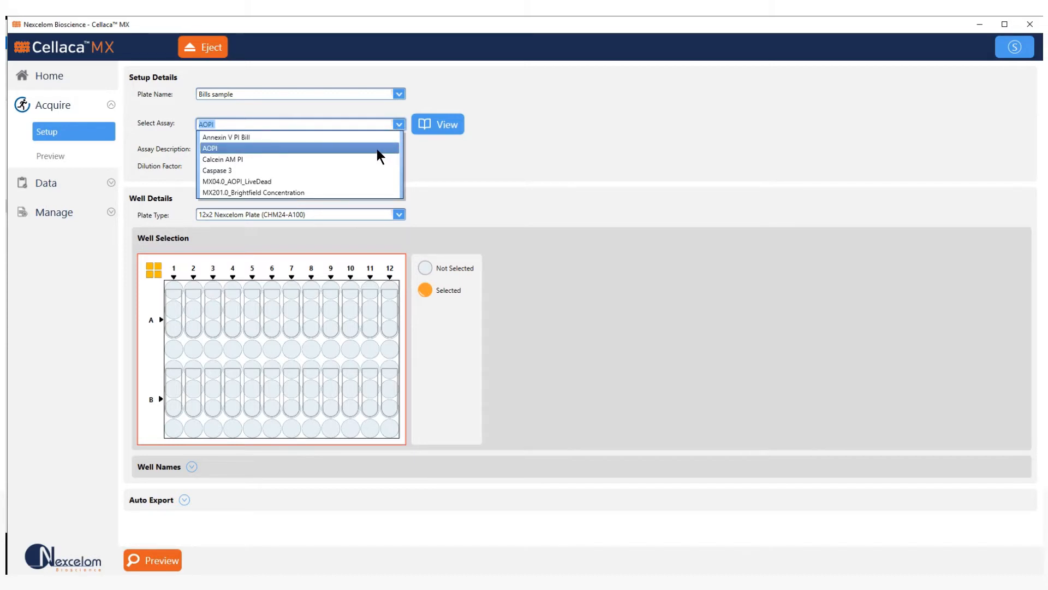
pyautogui.click(381, 148)
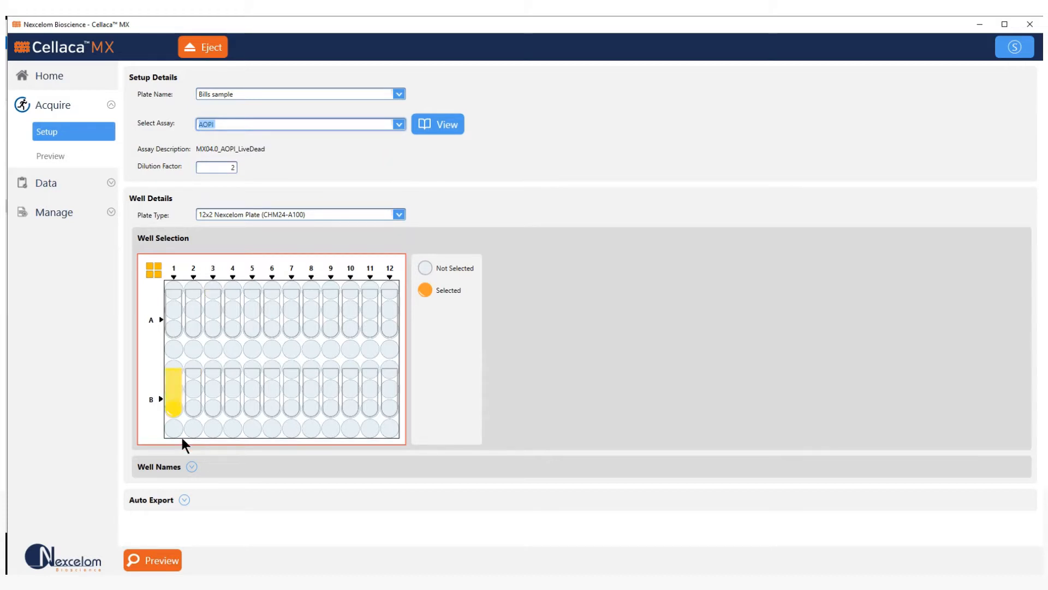
pyautogui.moveTo(179, 310); pyautogui.dragTo(386, 404)
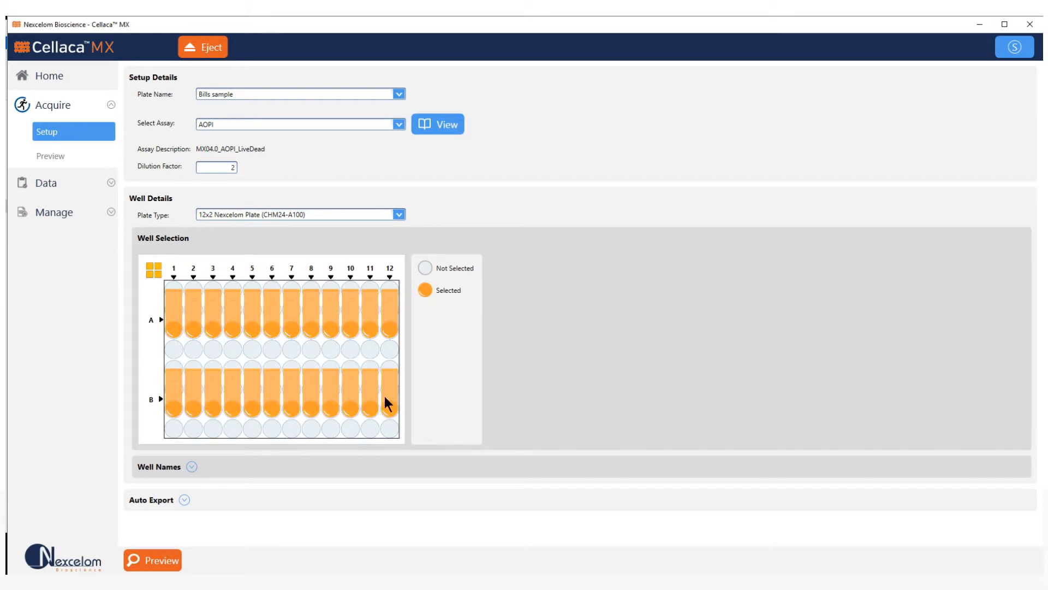
# Import the well names from the names2 file and clear all of them again.
pyautogui.click(191, 468)
pyautogui.scroll(-2, 191, 475)
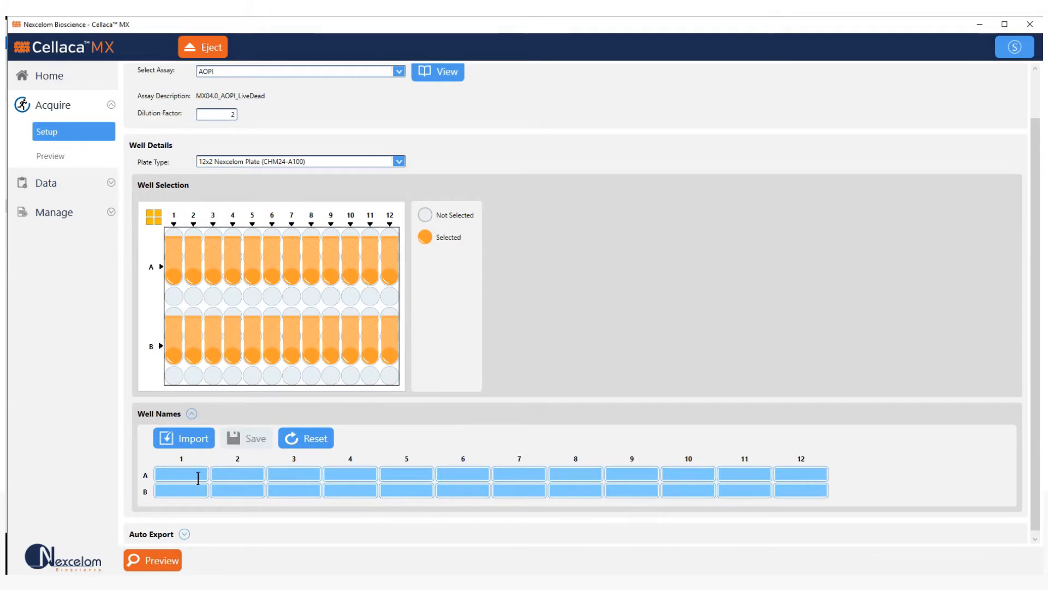
pyautogui.click(187, 445)
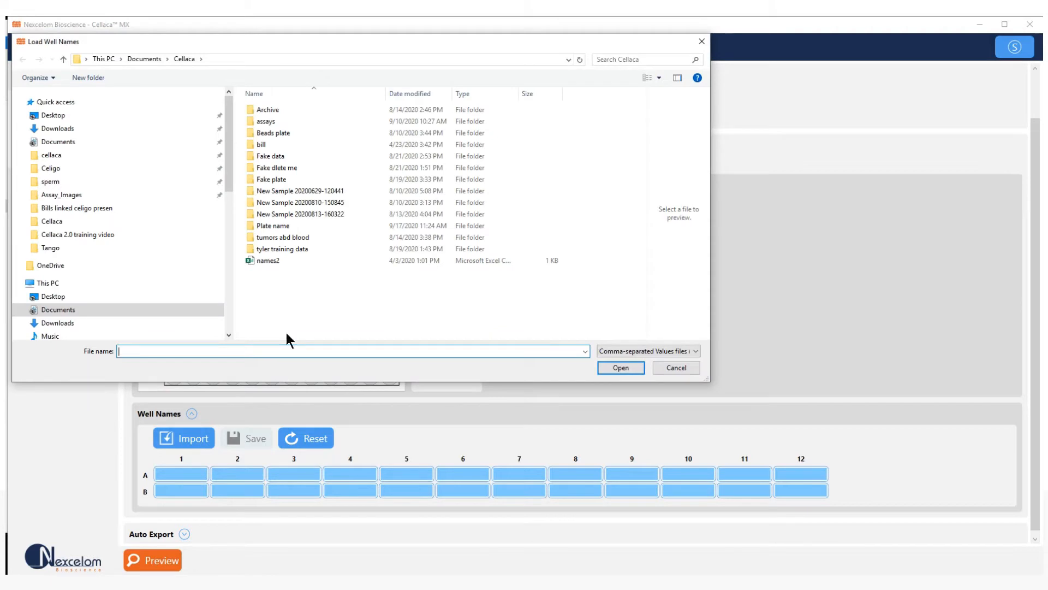
pyautogui.click(267, 260)
pyautogui.click(614, 369)
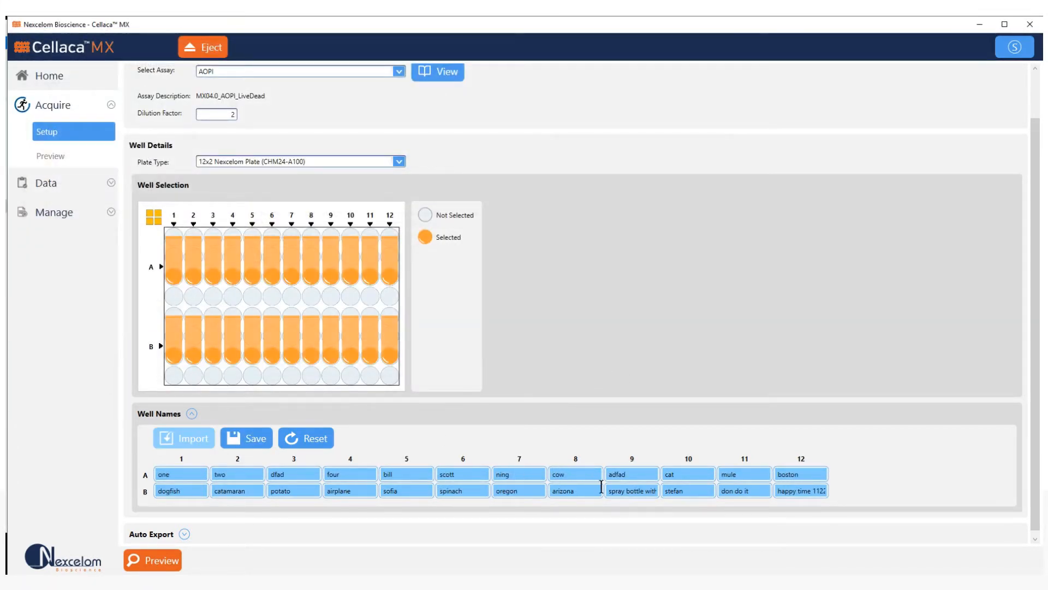
pyautogui.click(307, 443)
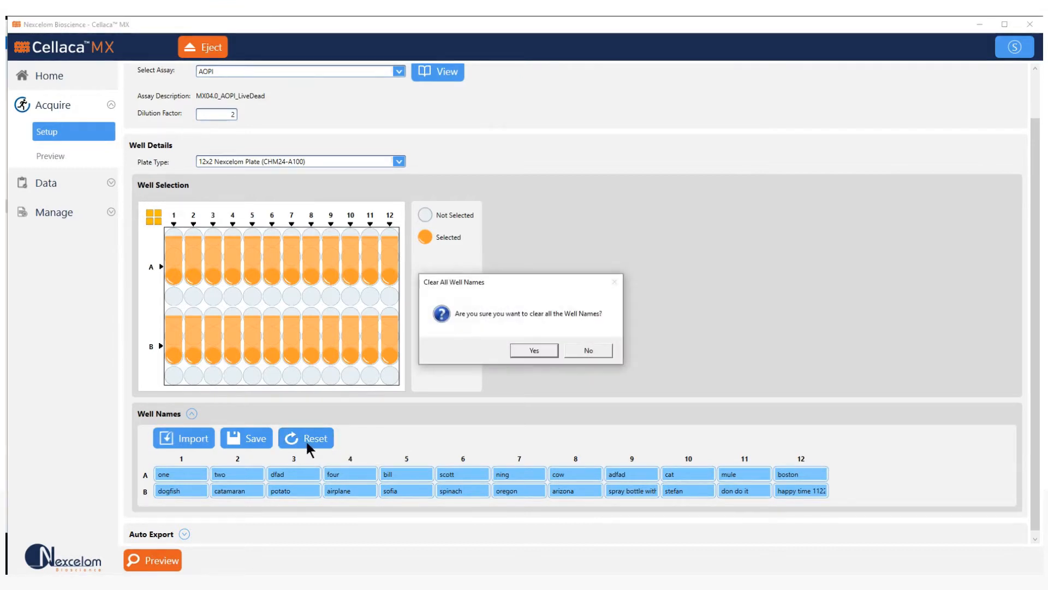
pyautogui.click(533, 352)
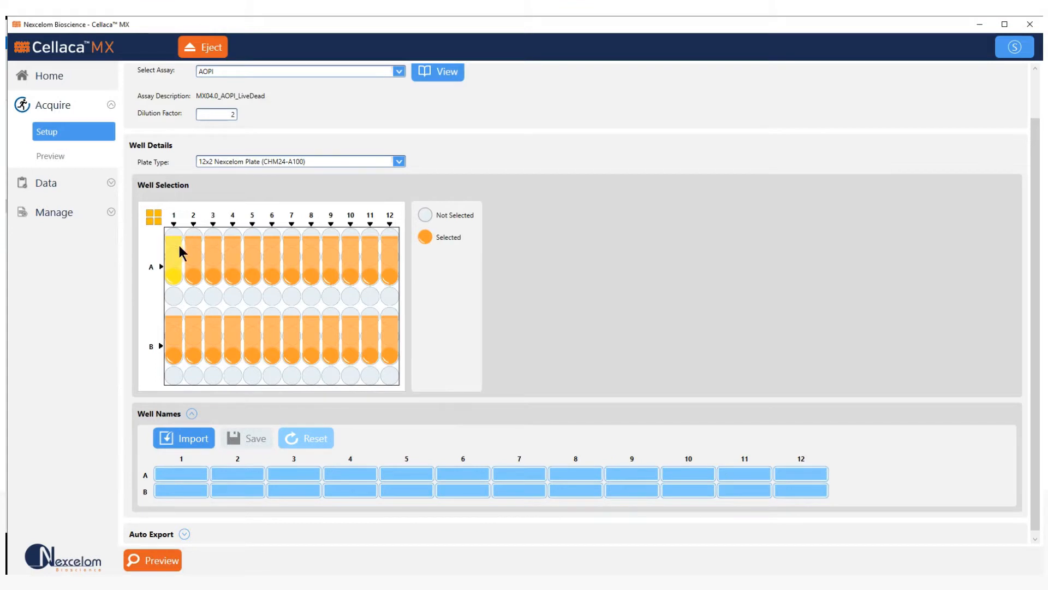
# Deselect wells 1 to 9 in rows A and B and collapse the well names.
pyautogui.moveTo(178, 246); pyautogui.dragTo(323, 268)
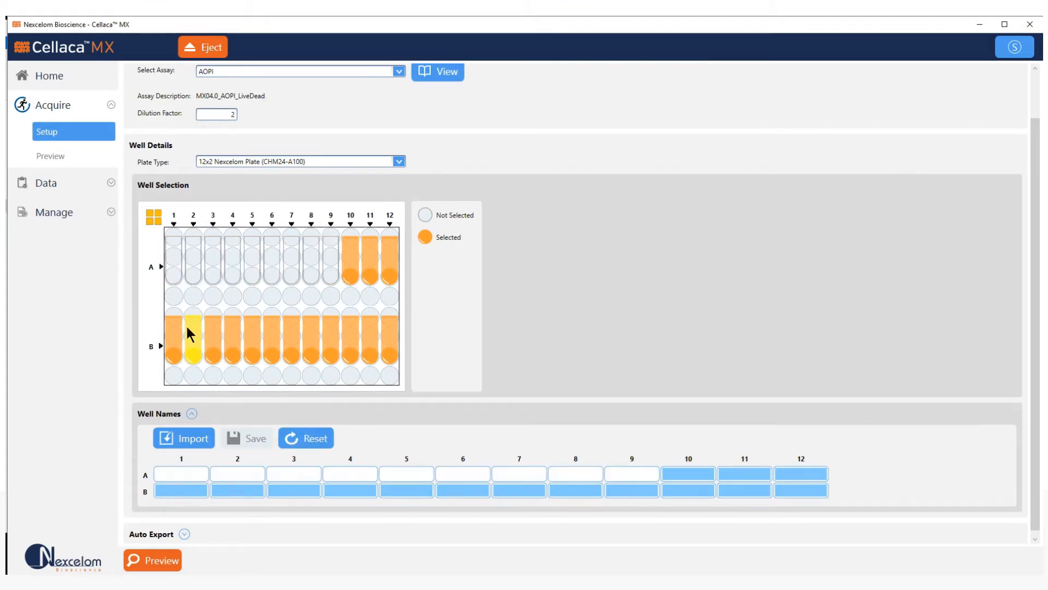
pyautogui.moveTo(173, 334); pyautogui.dragTo(327, 360)
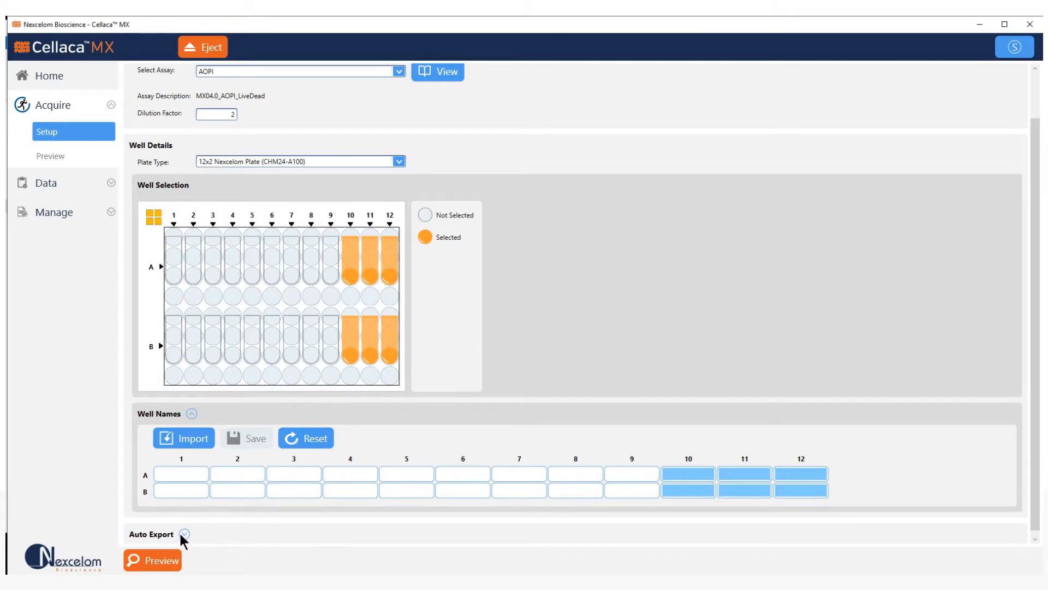
pyautogui.click(191, 413)
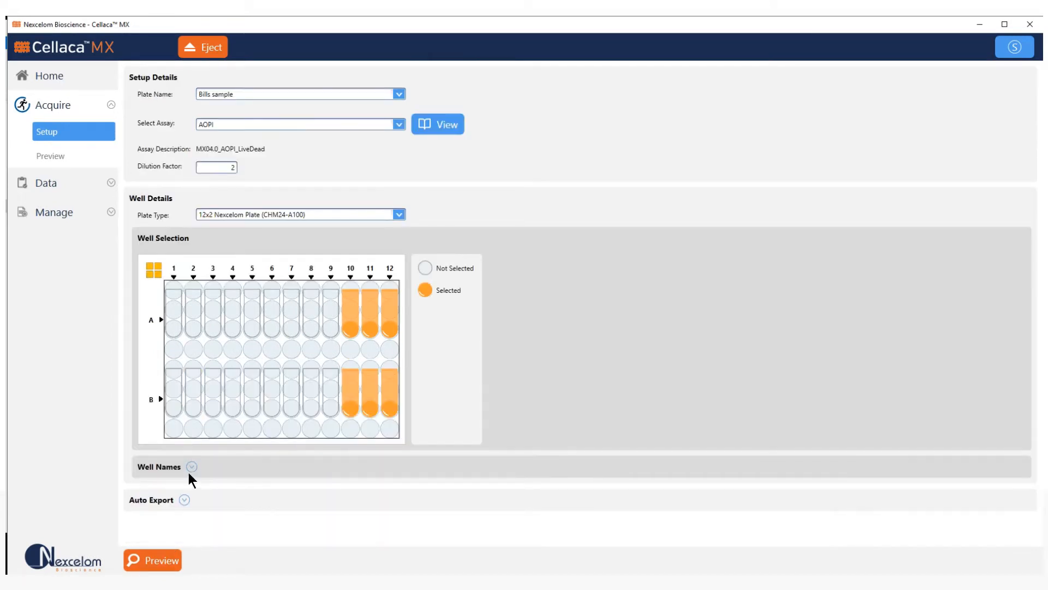
# Show the auto export options and open the preview of the selected wells.
pyautogui.click(182, 499)
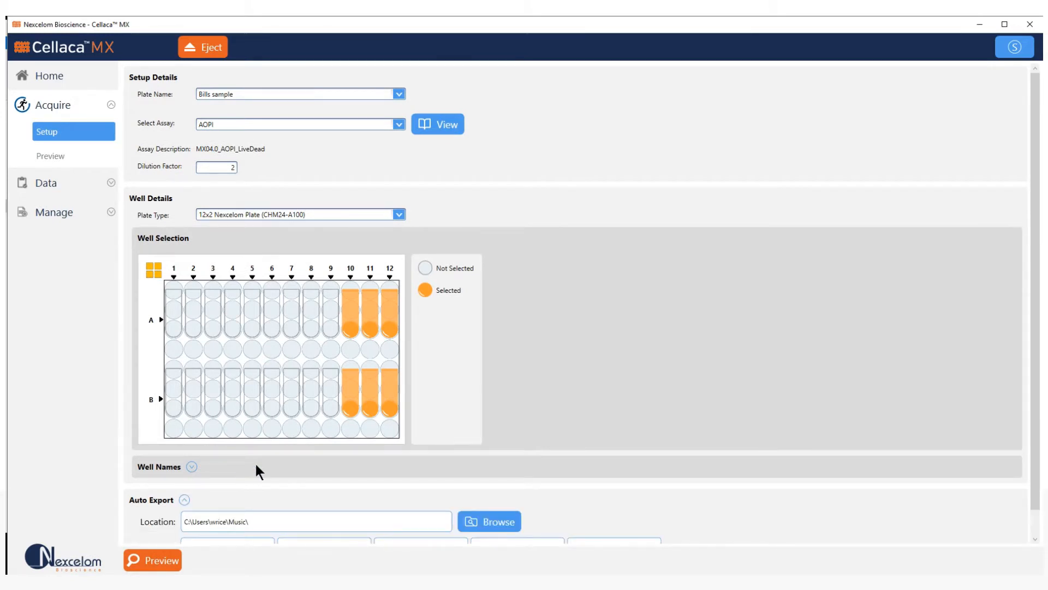
pyautogui.scroll(-1, 256, 465)
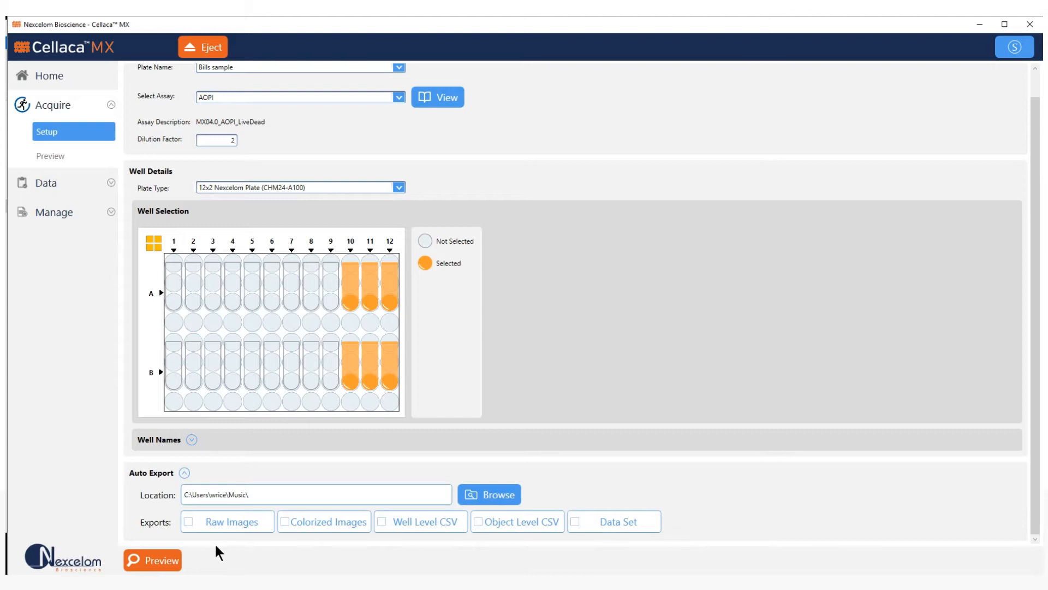
pyautogui.click(156, 561)
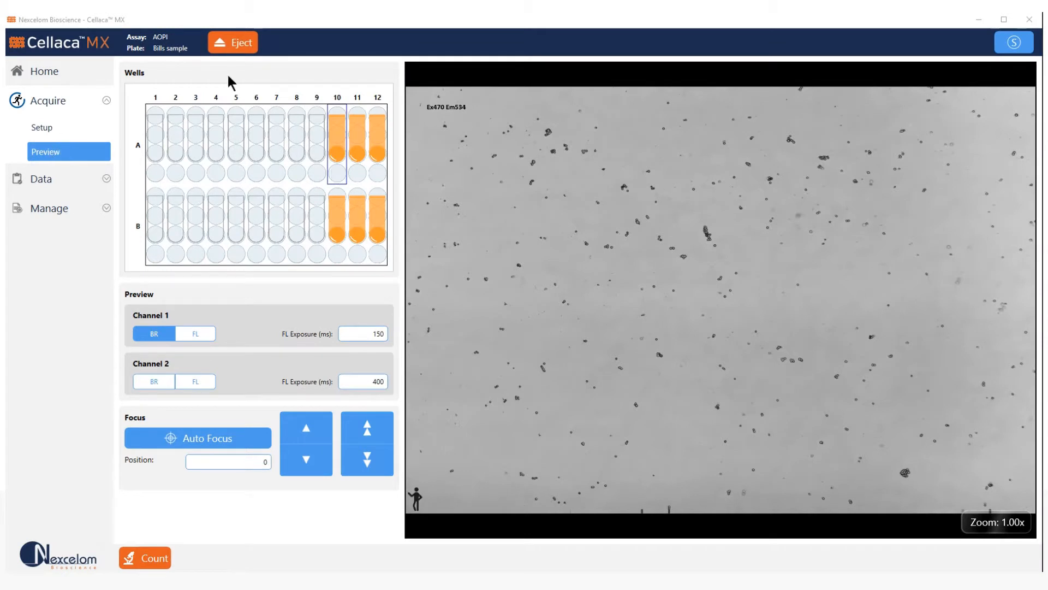
# Examine the cells of well A11 up close in the bright-field preview.
pyautogui.click(358, 155)
pyautogui.scroll(5, 544, 256)
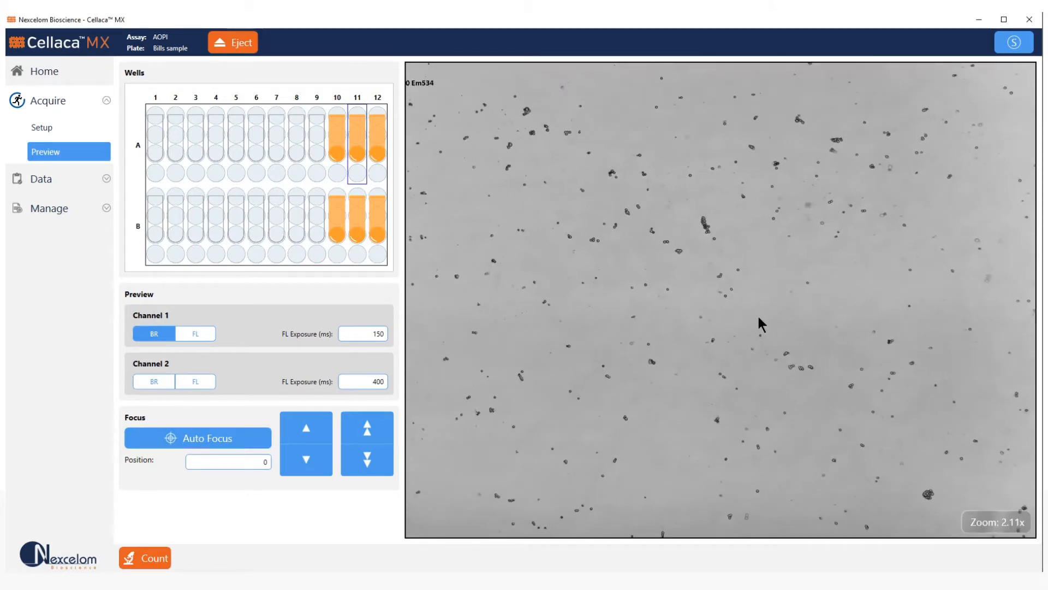
pyautogui.scroll(9, 759, 317)
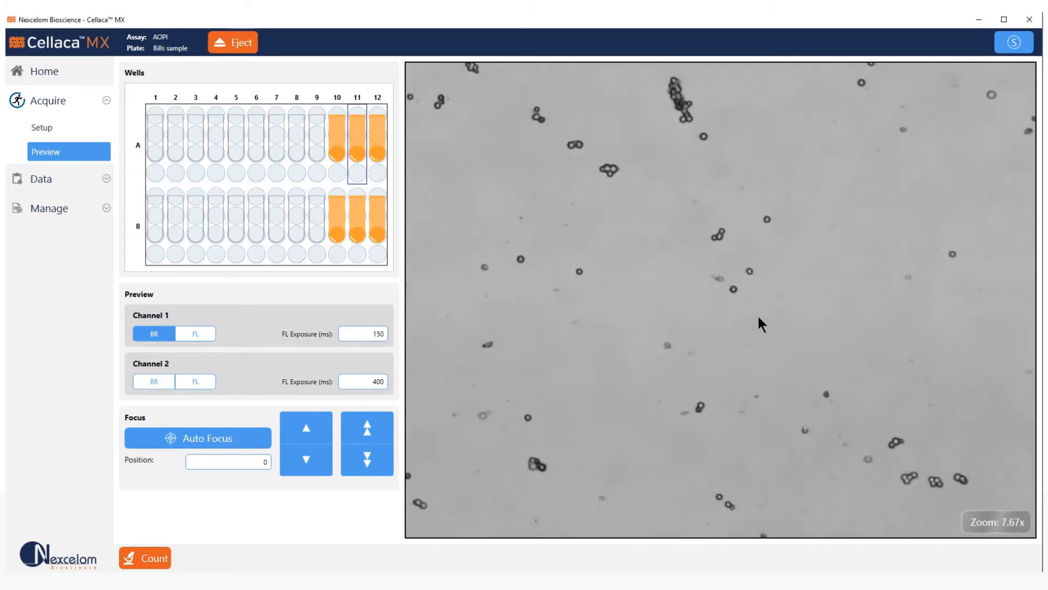
pyautogui.moveTo(727, 228); pyautogui.dragTo(873, 332)
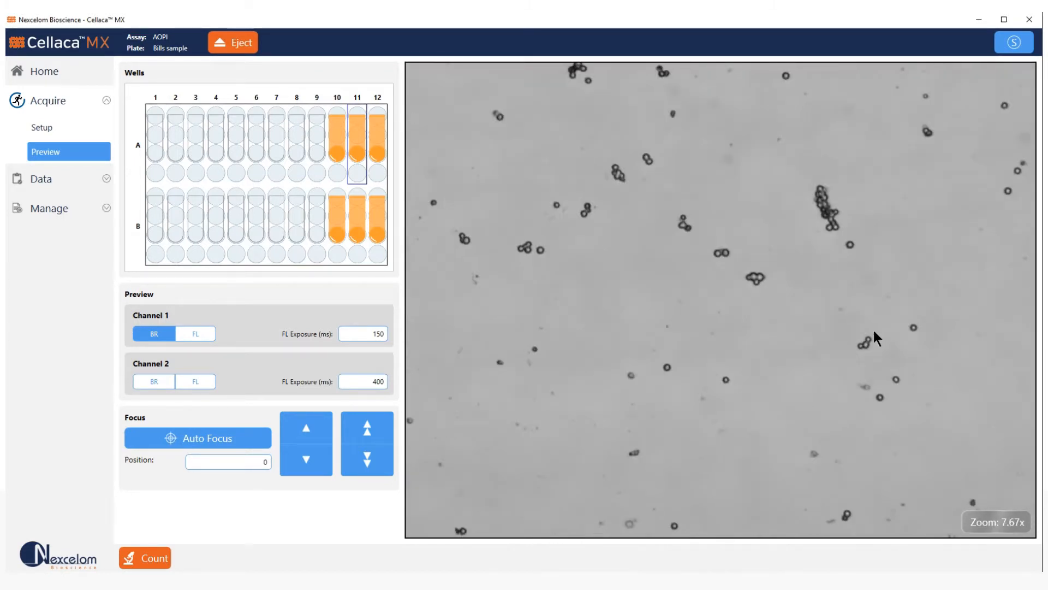
pyautogui.scroll(1, 758, 268)
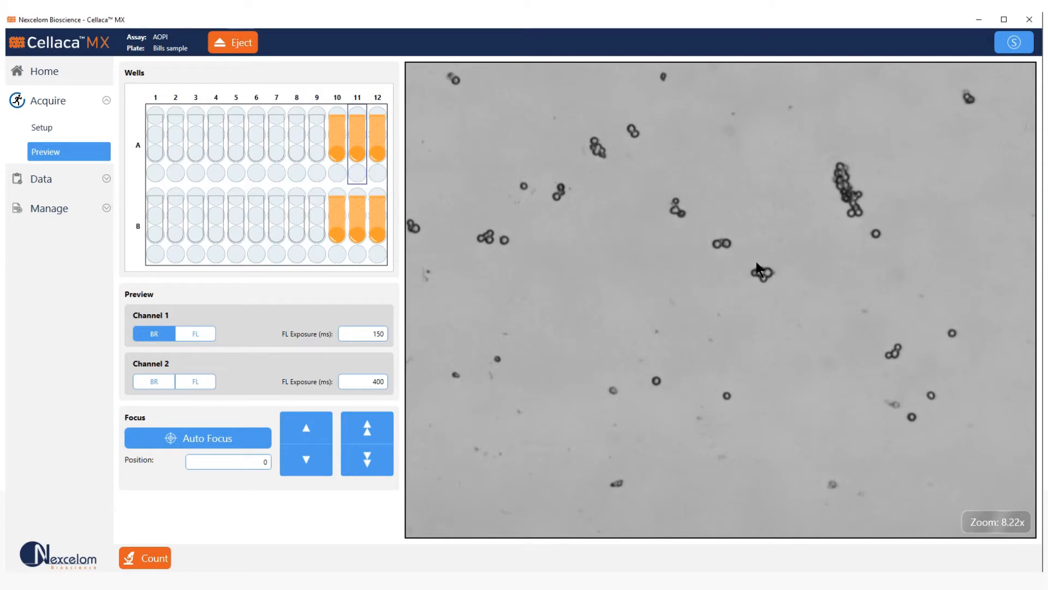
pyautogui.moveTo(715, 240); pyautogui.dragTo(697, 297)
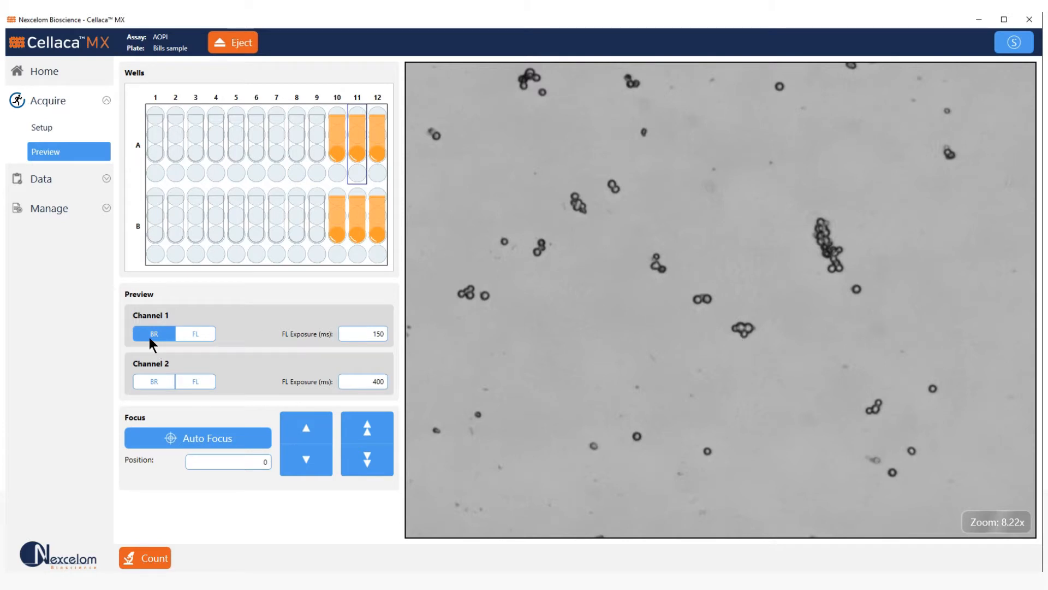
# Set the Channel 1 fluorescence exposure to 200 ms and preview well A11 in Channel 1 fluorescence.
pyautogui.click(197, 334)
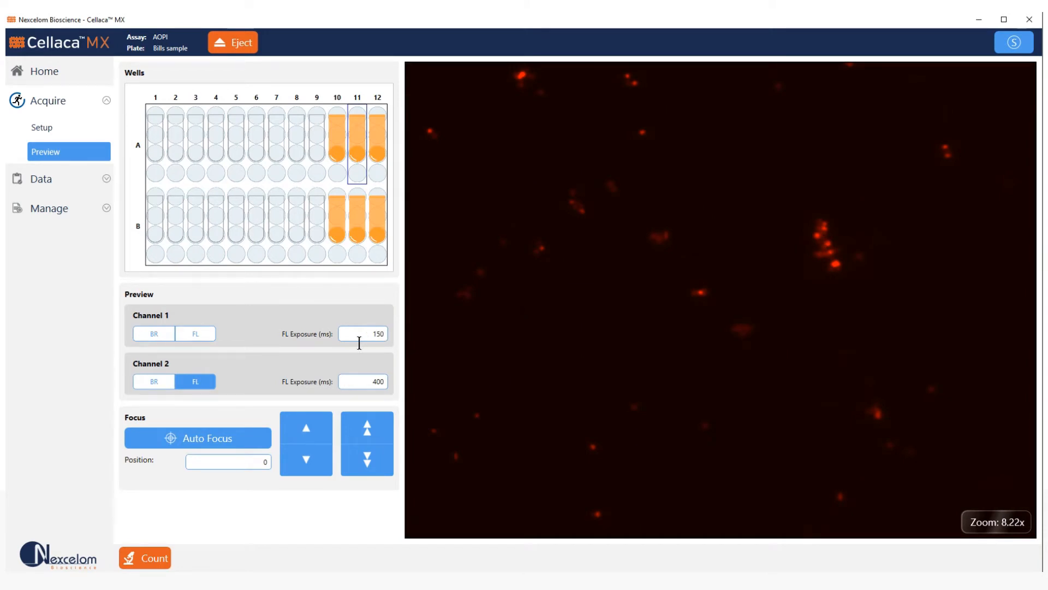
pyautogui.doubleClick(380, 336)
pyautogui.write('200')
pyautogui.click(196, 334)
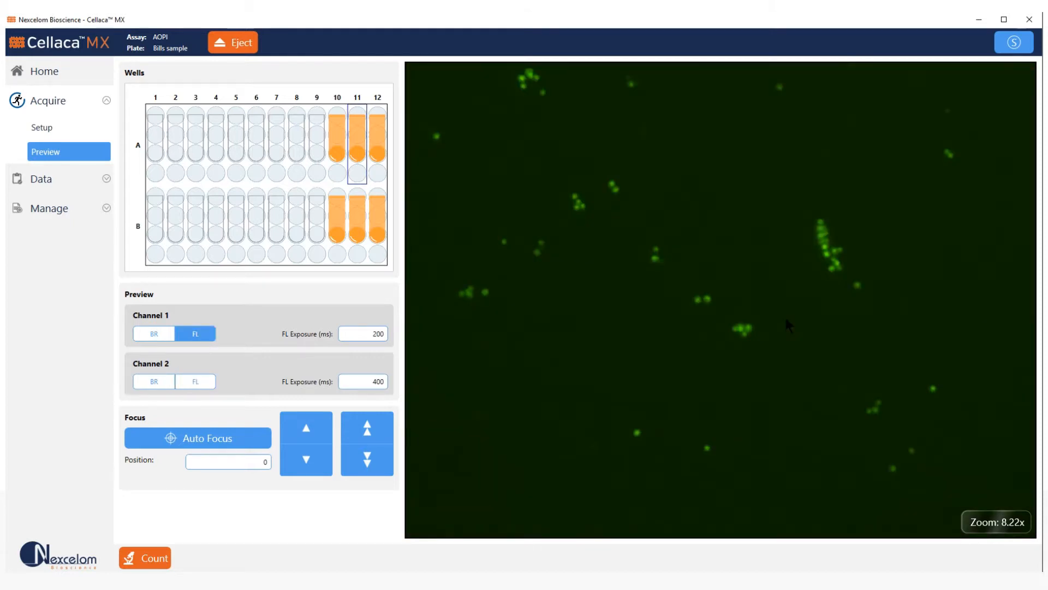
# Auto-focus the preview and start the count of the selected wells.
pyautogui.click(222, 435)
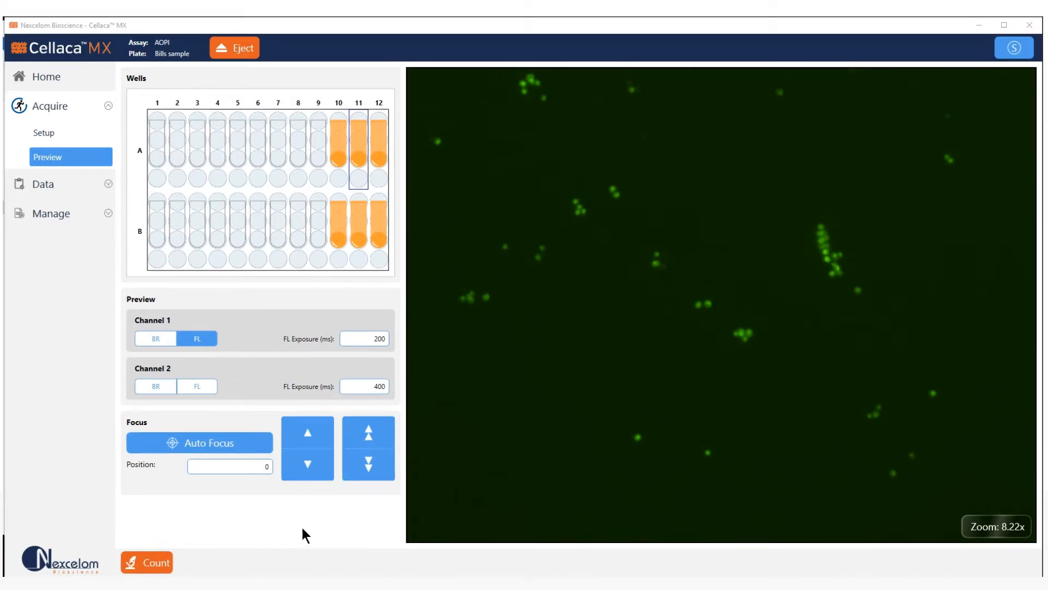
pyautogui.click(157, 563)
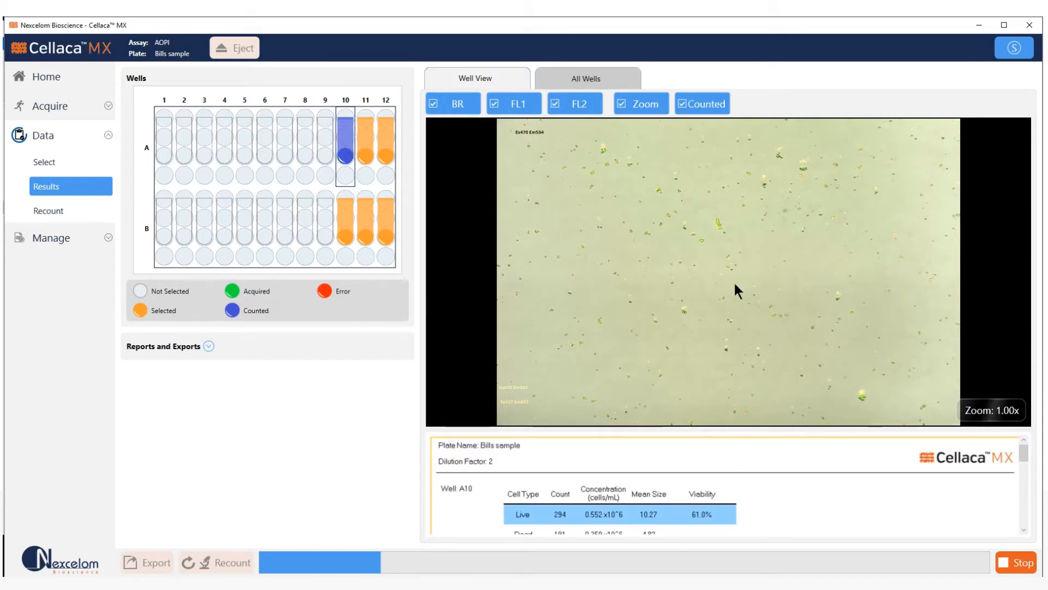
# Examine the counted cells up close in the combined image of well A10.
pyautogui.scroll(5, 735, 285)
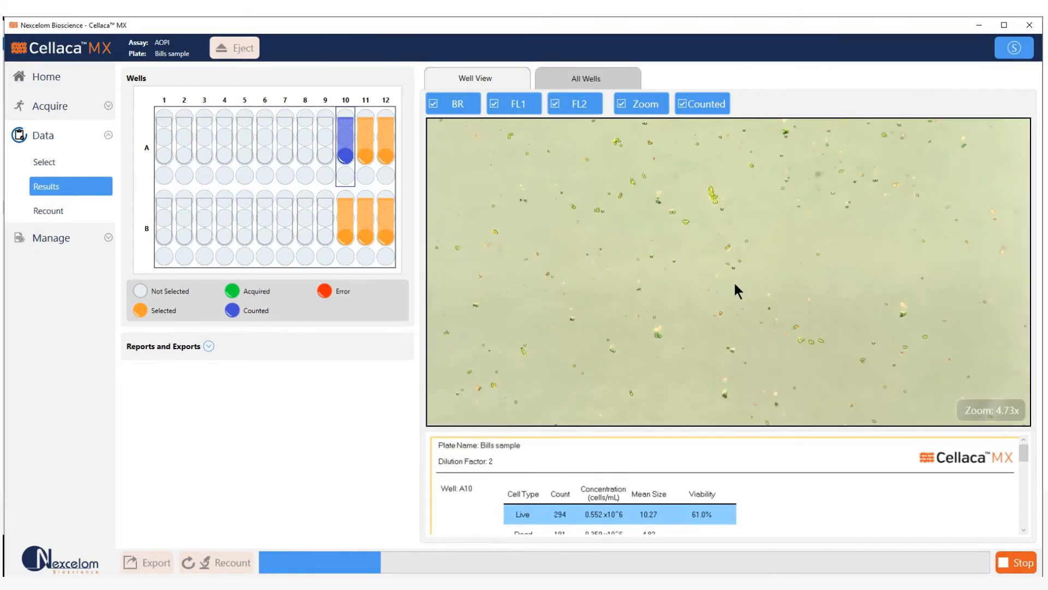
pyautogui.scroll(1, 736, 290)
pyautogui.moveTo(615, 195); pyautogui.dragTo(685, 312)
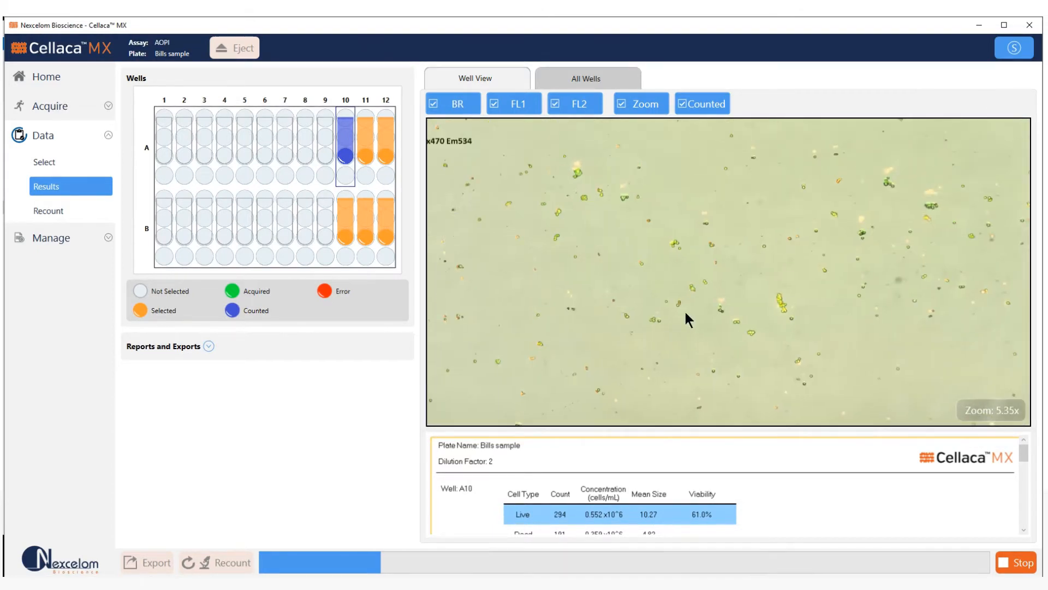
pyautogui.scroll(3, 685, 312)
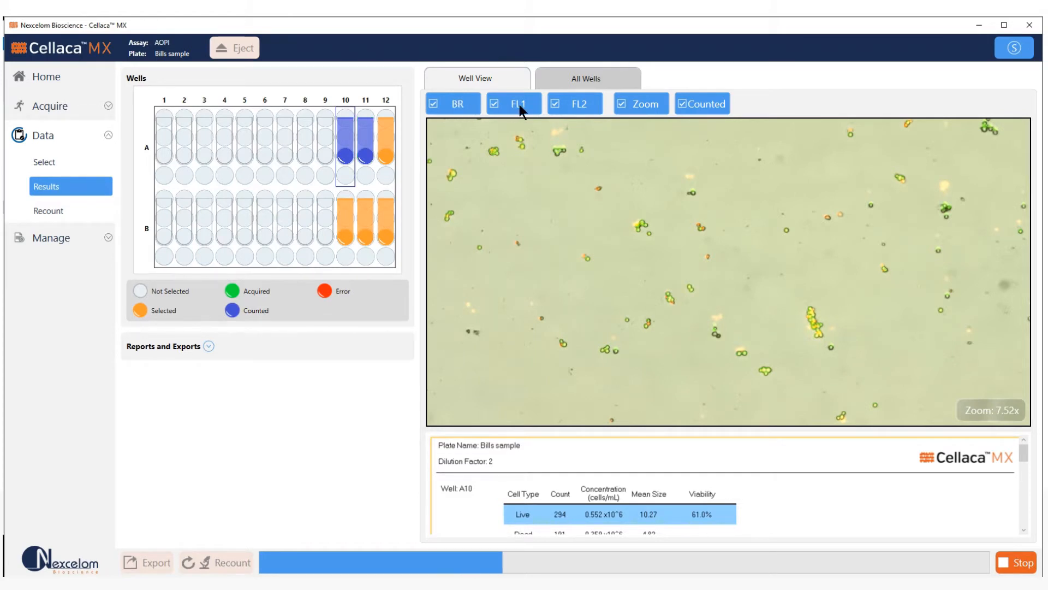
# Hide the BR layer of well A10, inspect the outlined fluorescent cells up close, and toggle the Zoom option off and on.
pyautogui.click(462, 106)
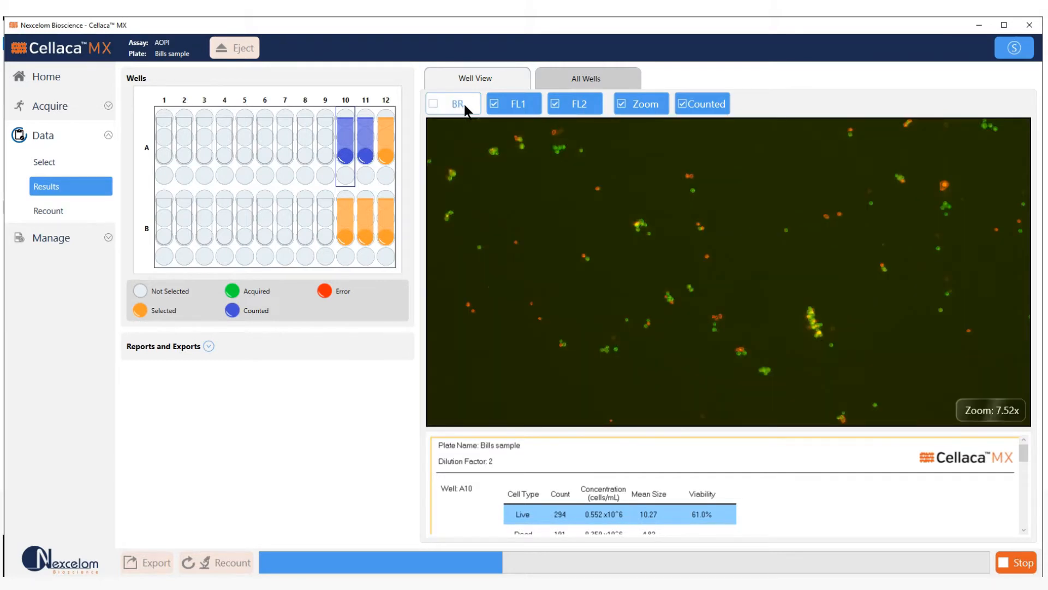
pyautogui.scroll(2, 620, 233)
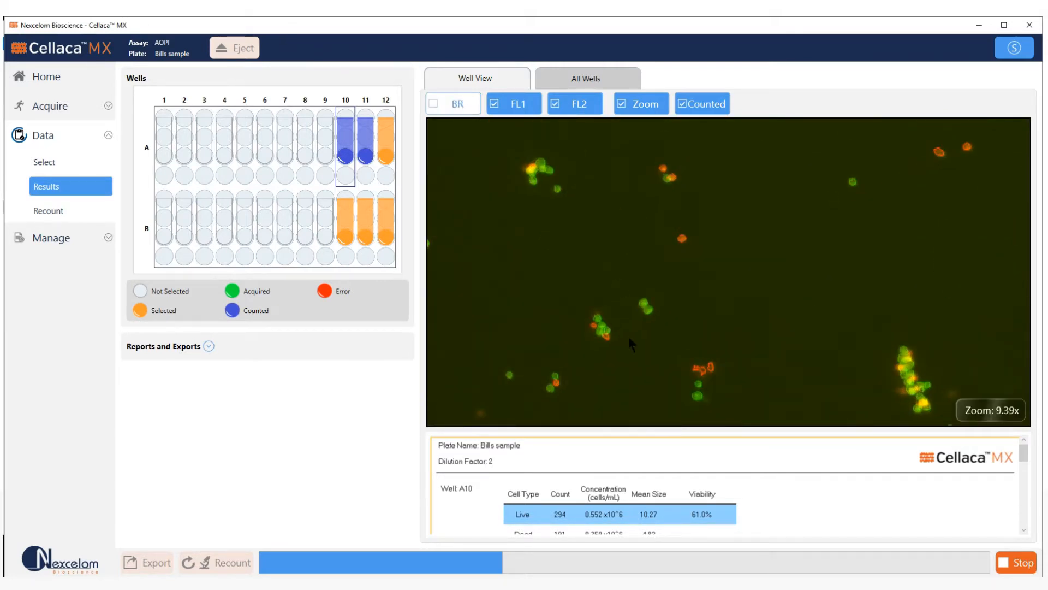
pyautogui.moveTo(628, 336); pyautogui.dragTo(775, 148)
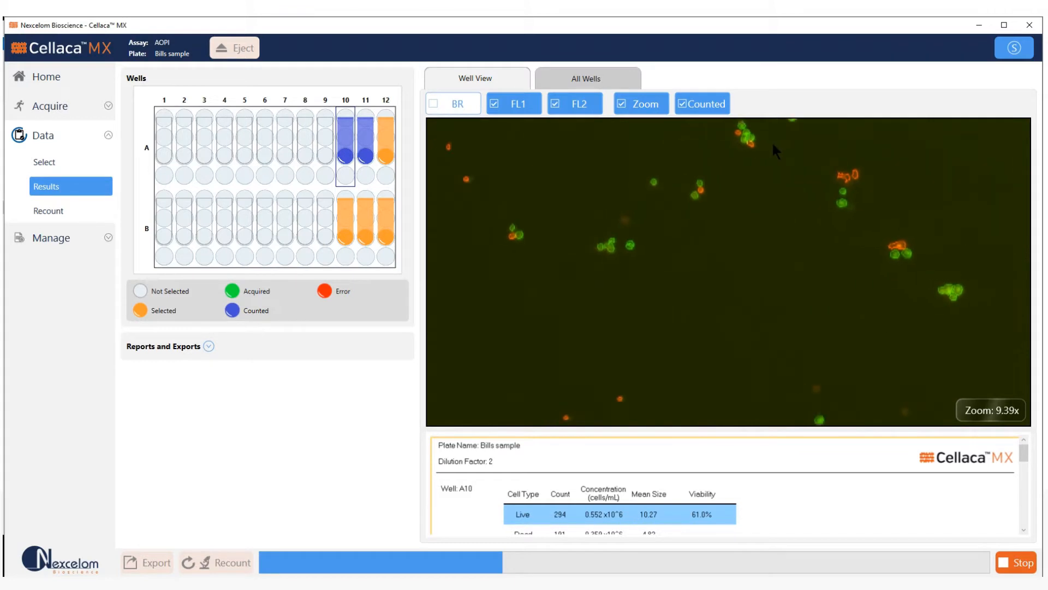
pyautogui.moveTo(629, 304); pyautogui.dragTo(775, 311)
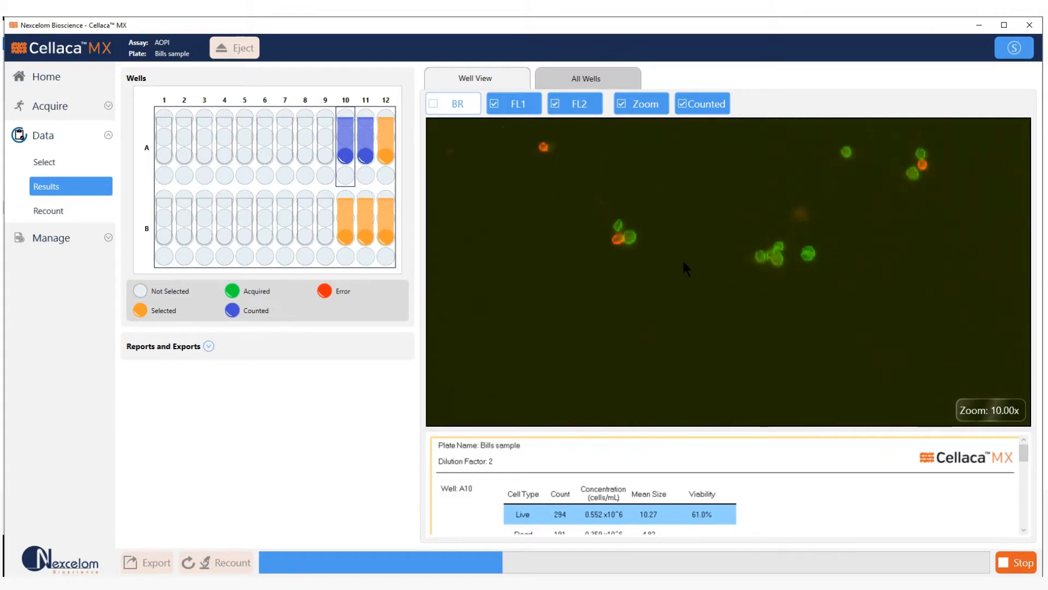
pyautogui.scroll(1, 664, 242)
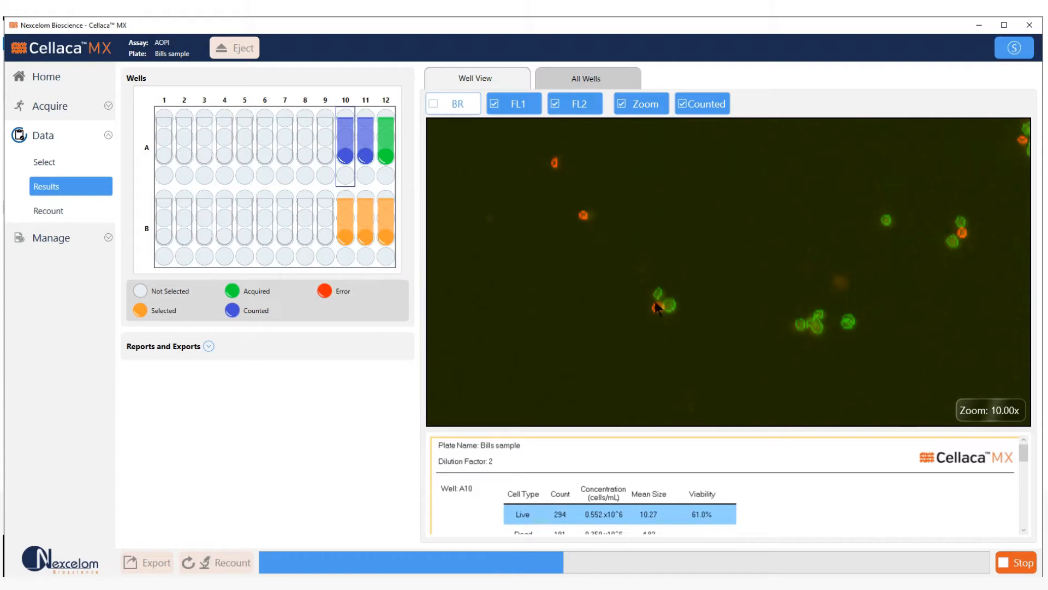
pyautogui.click(646, 111)
pyautogui.click(647, 110)
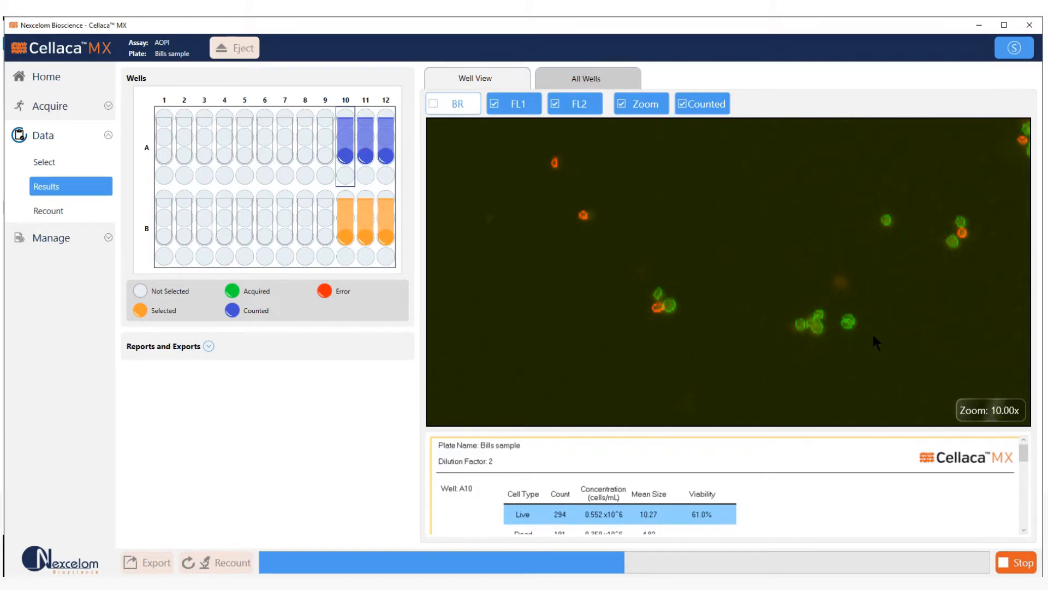
# Toggle the Counted outlines of well A10 off and on twice, and enlarge the results table below its image.
pyautogui.click(709, 103)
pyautogui.click(709, 103)
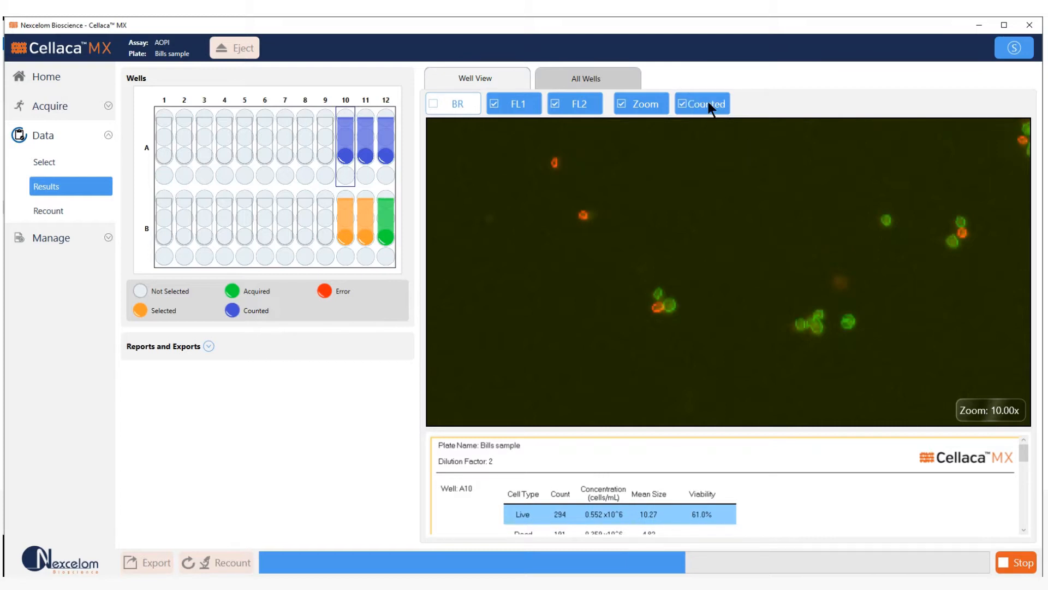
pyautogui.click(709, 103)
pyautogui.click(709, 103)
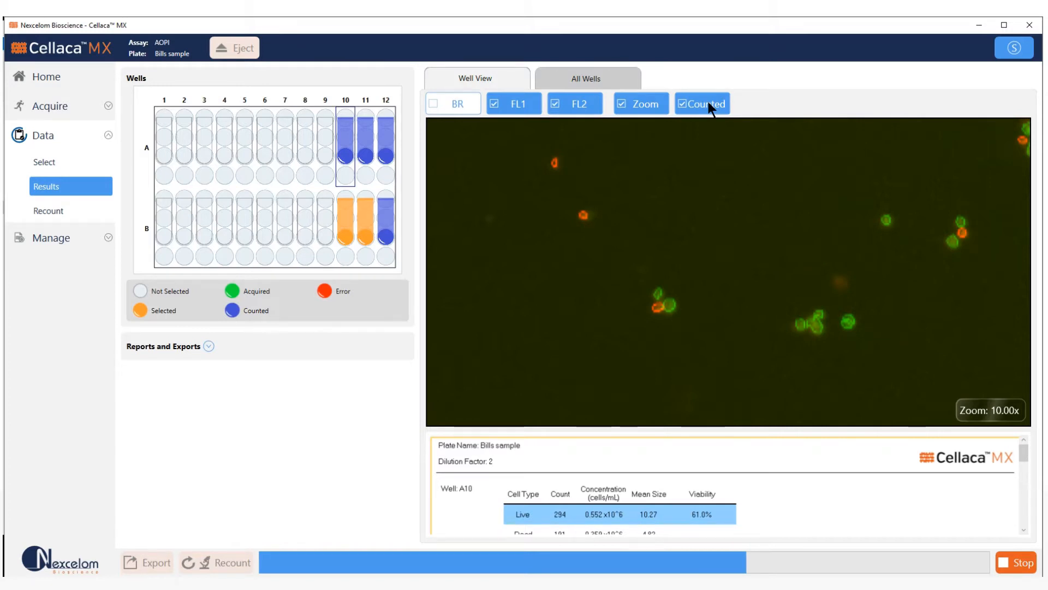
pyautogui.moveTo(712, 440); pyautogui.dragTo(714, 357)
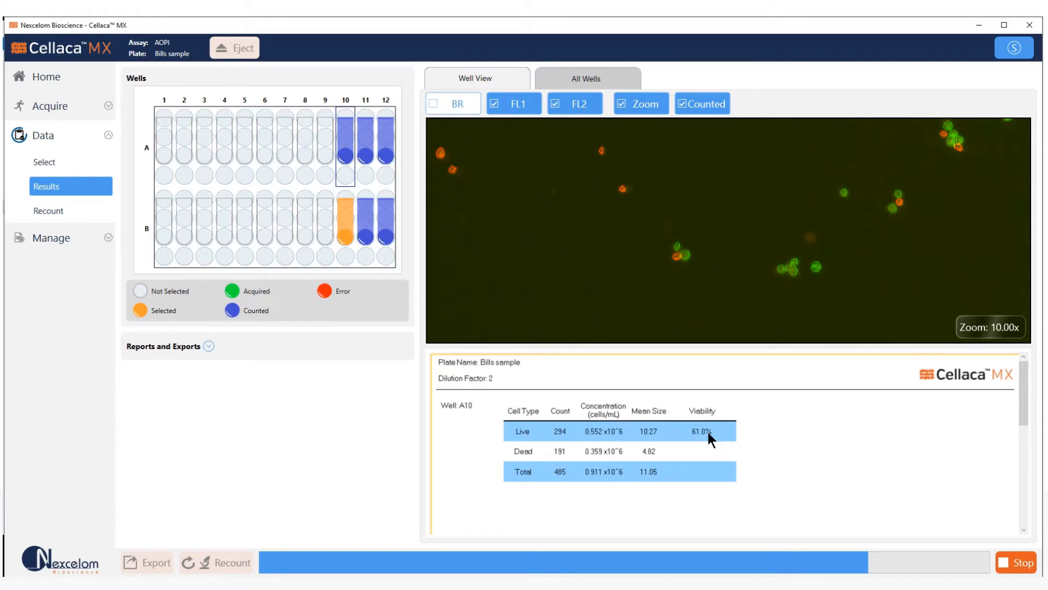
# Review the count, concentration, mean size and viability tables of all wells from A10 through B12.
pyautogui.click(586, 81)
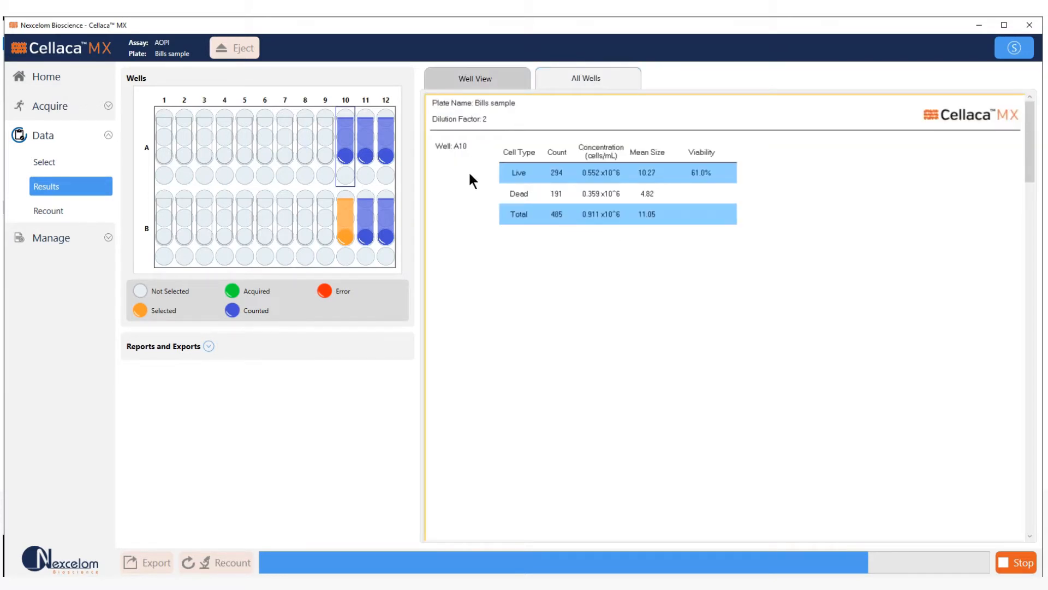
pyautogui.scroll(-10, 588, 257)
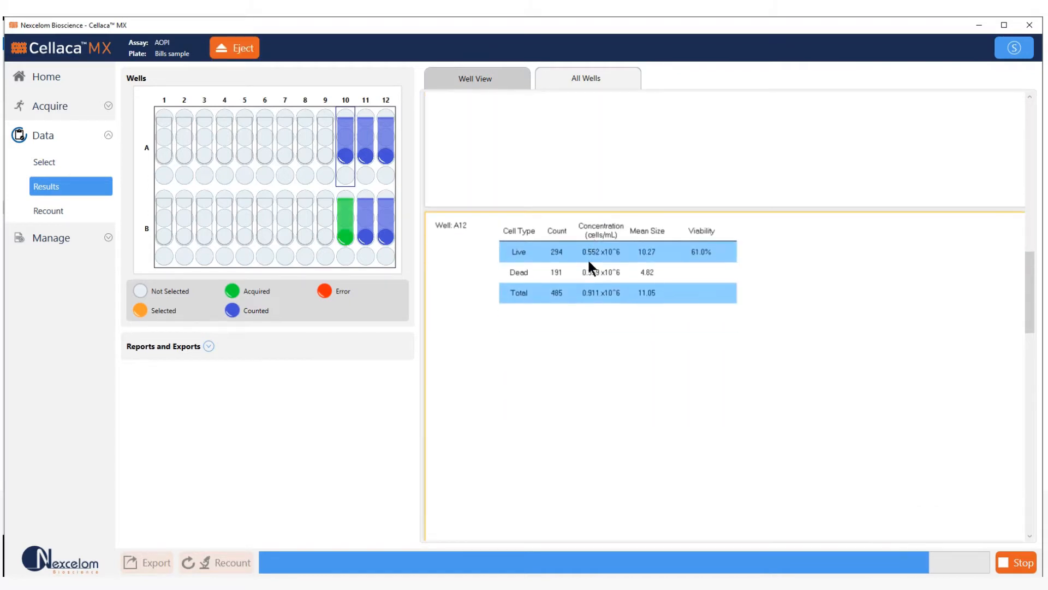
pyautogui.scroll(-10, 588, 258)
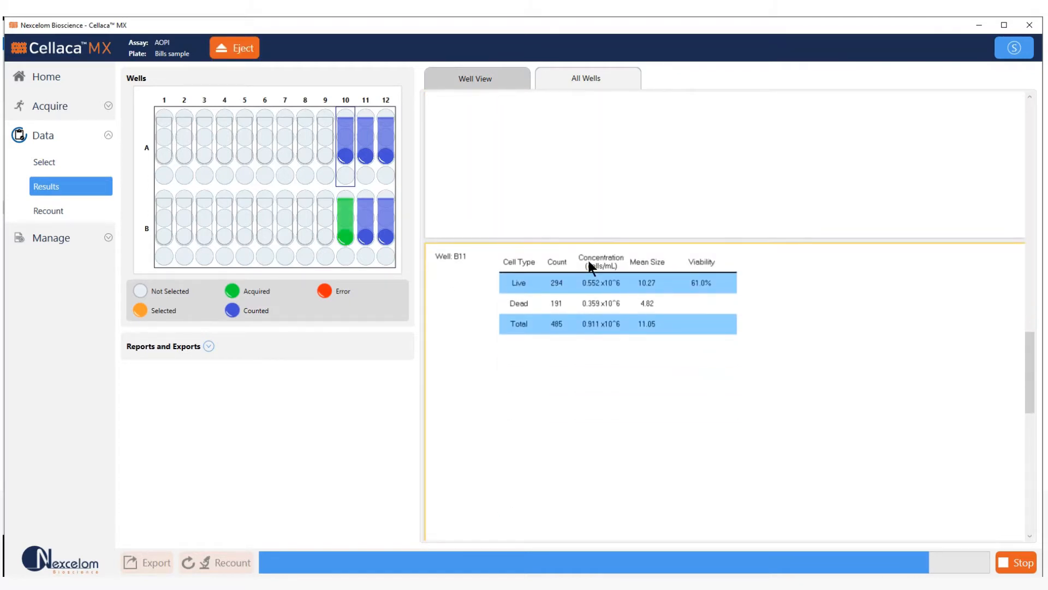
pyautogui.scroll(-7, 587, 258)
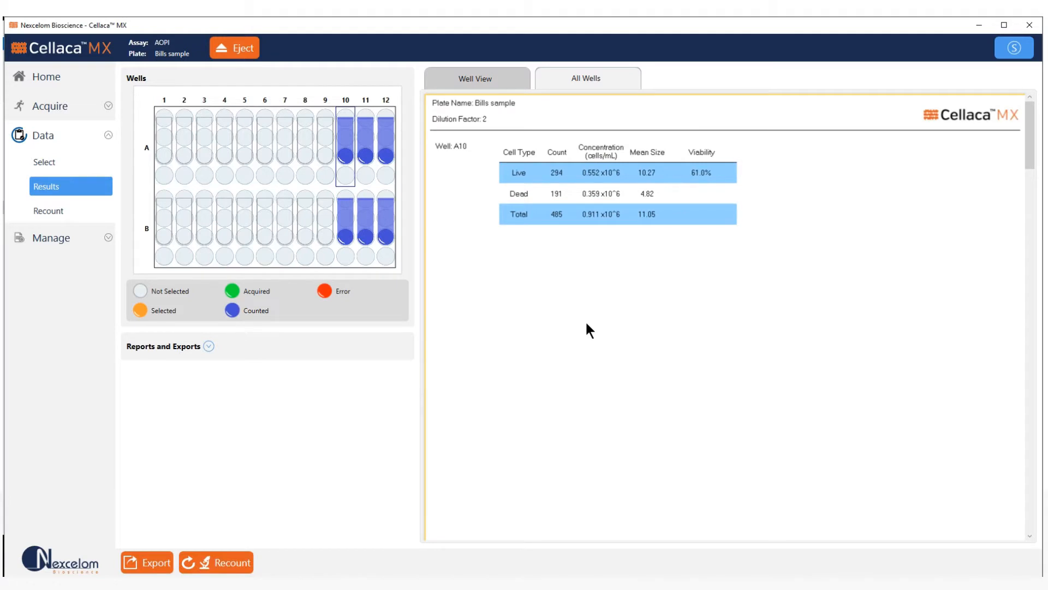
pyautogui.scroll(-15, 585, 320)
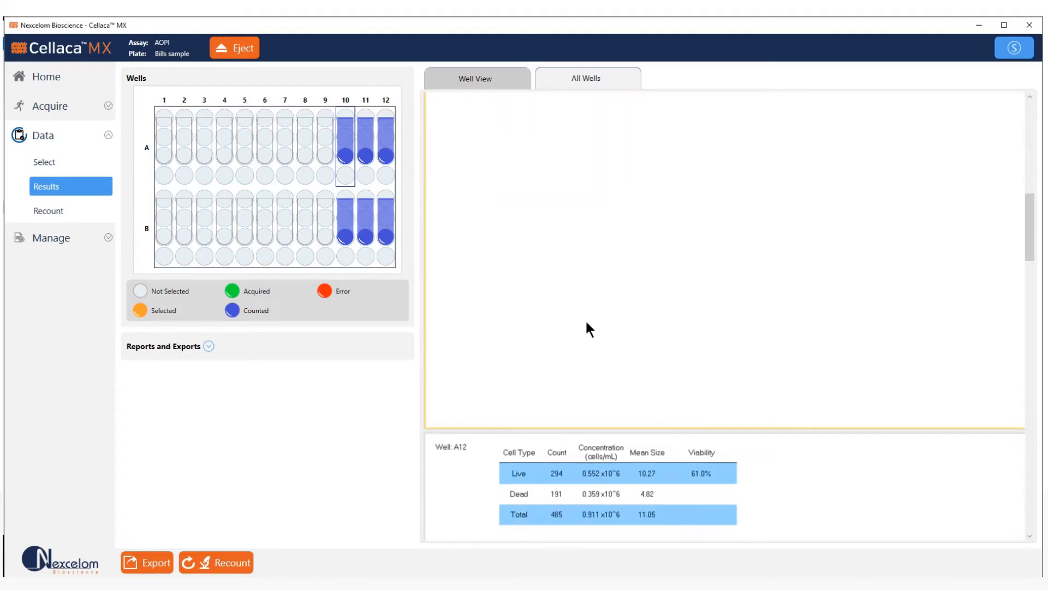
pyautogui.scroll(-10, 587, 323)
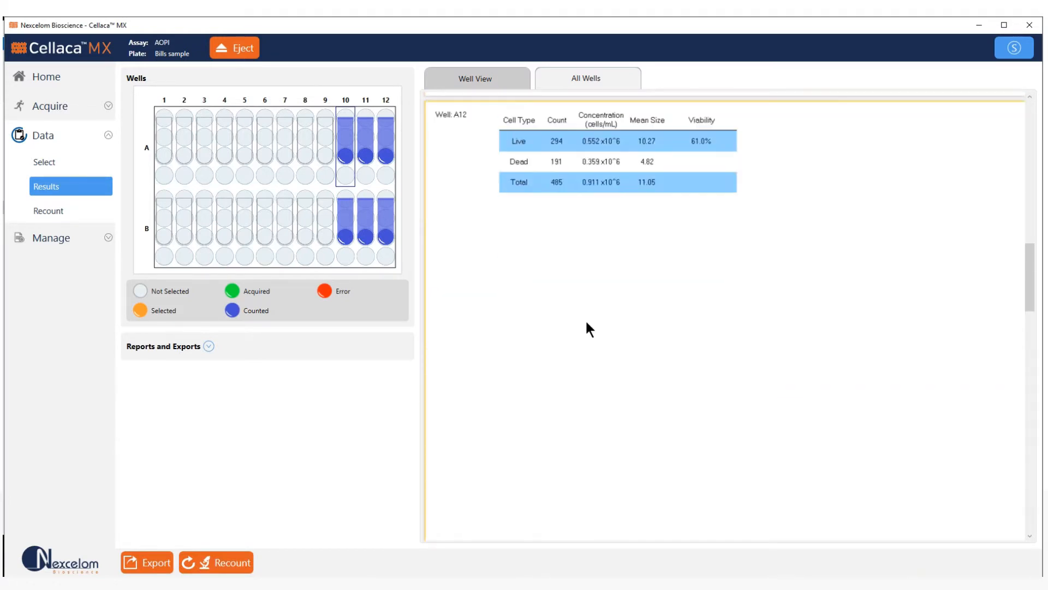
pyautogui.scroll(-8, 587, 323)
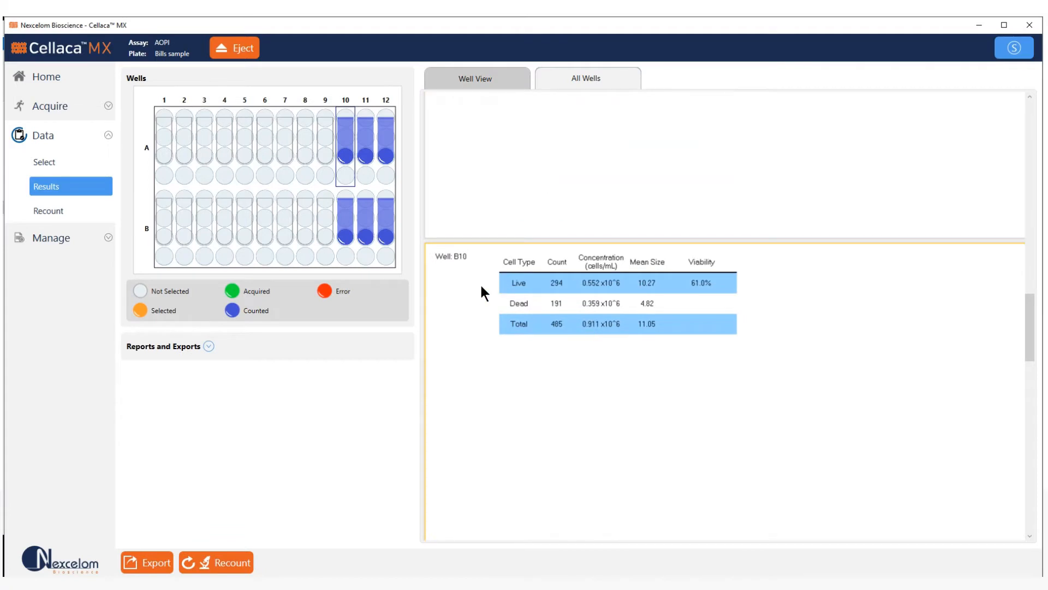
pyautogui.scroll(-8, 497, 361)
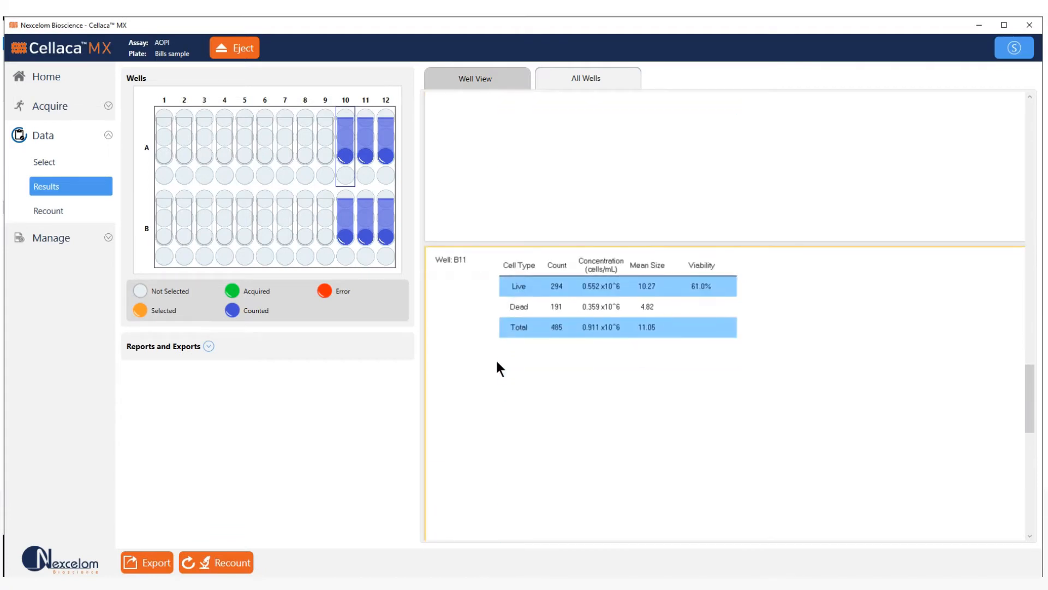
pyautogui.scroll(-8, 496, 362)
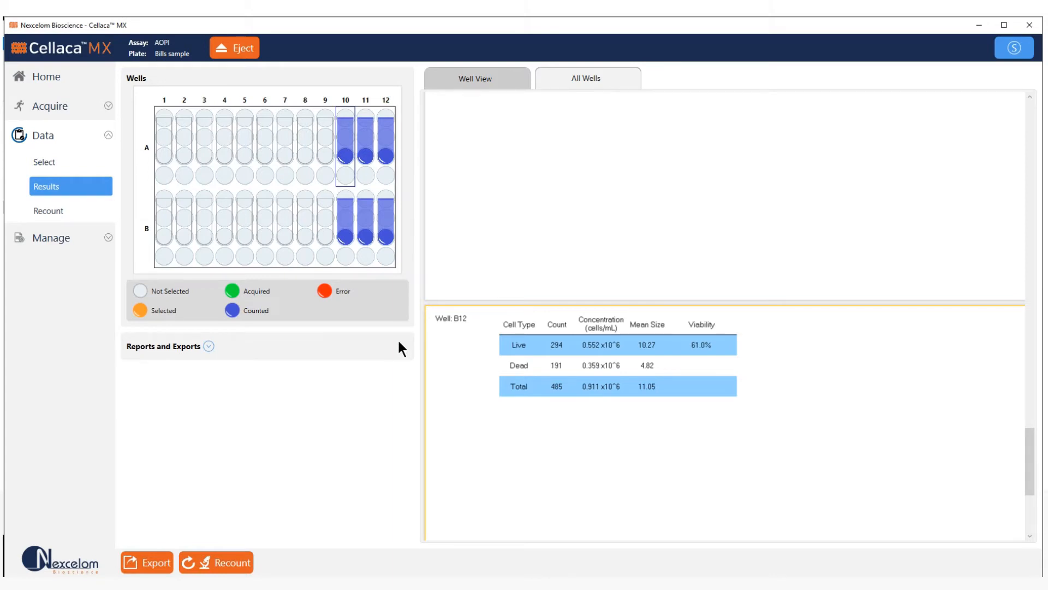
# Export the plate results as Excel and PDF reports, with Auto Open set to Yes for both.
pyautogui.click(208, 346)
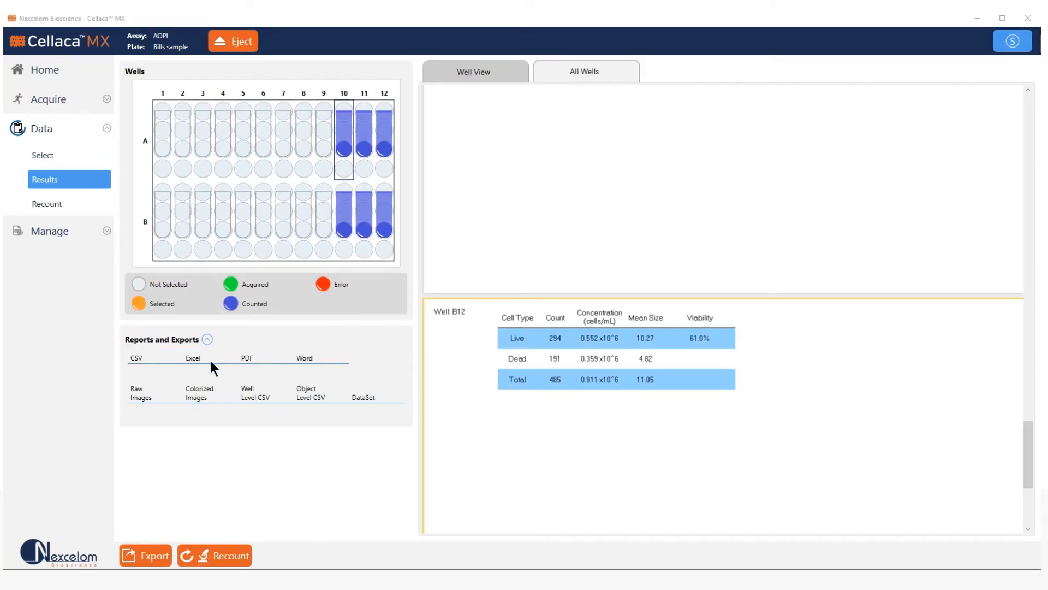
pyautogui.click(142, 555)
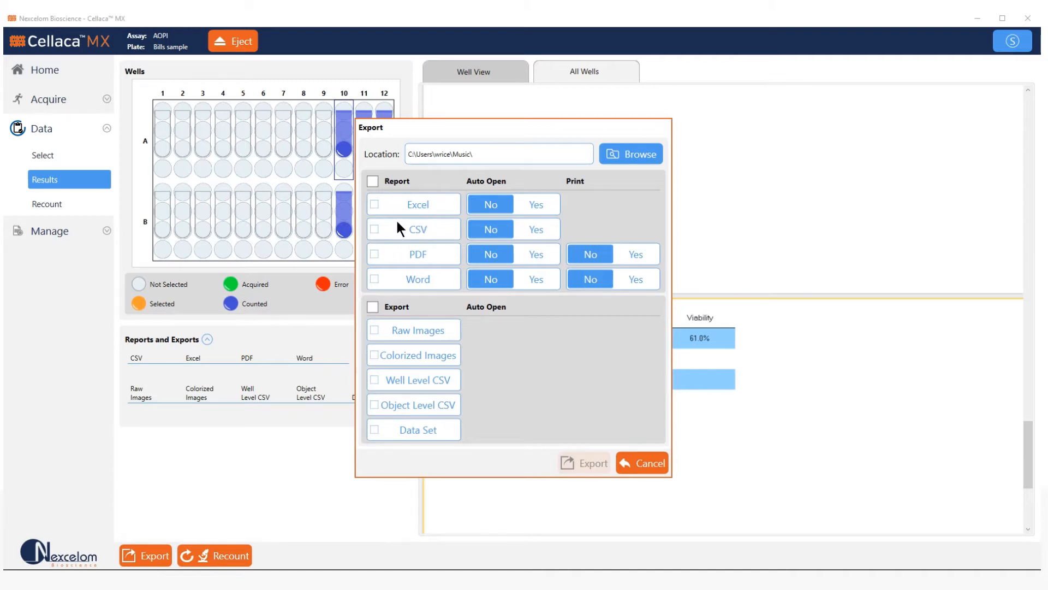
pyautogui.click(374, 204)
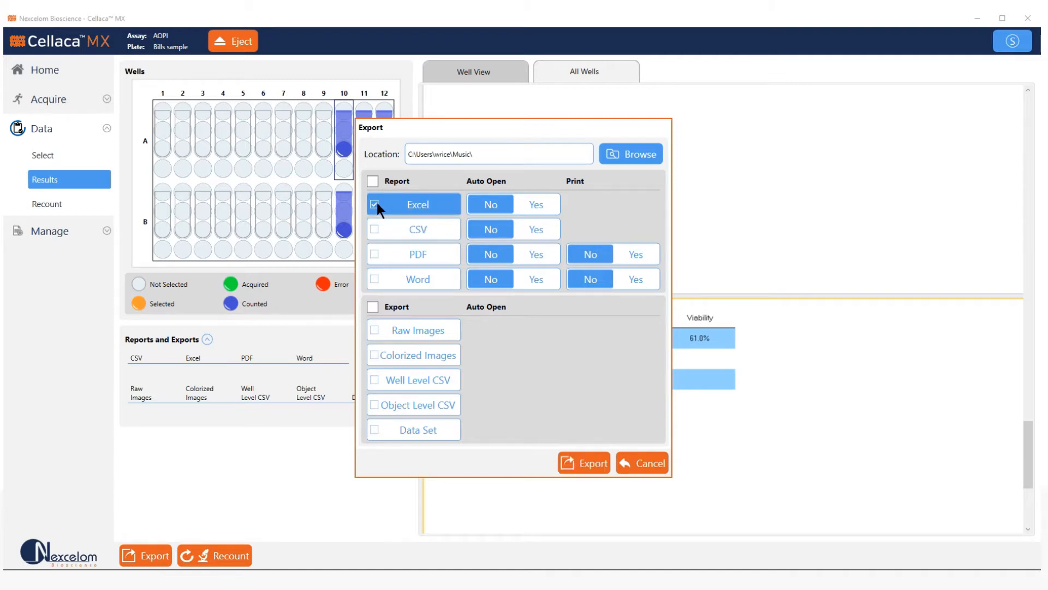
pyautogui.click(535, 207)
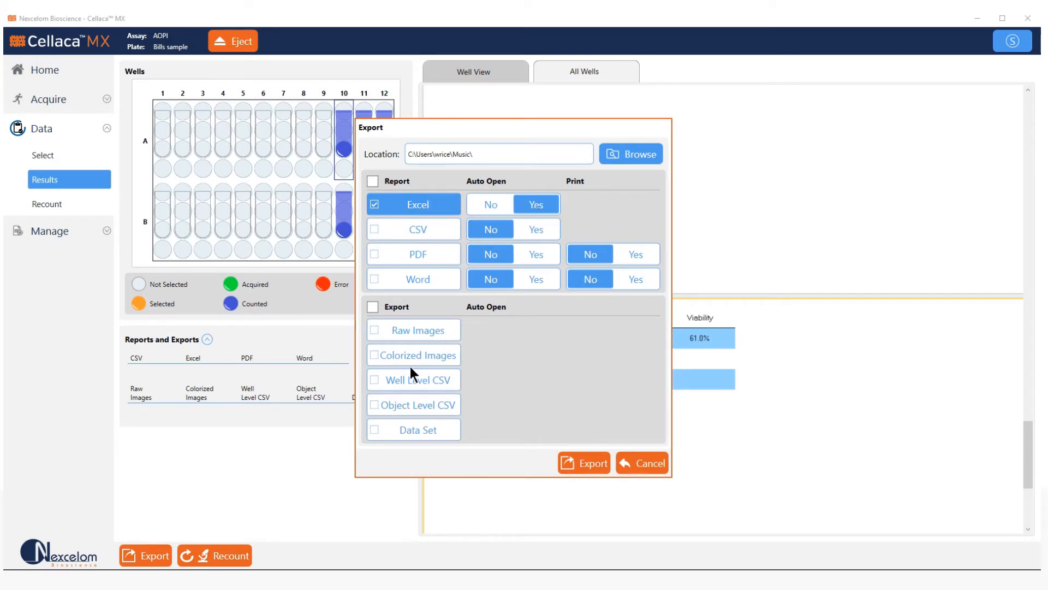
pyautogui.click(375, 254)
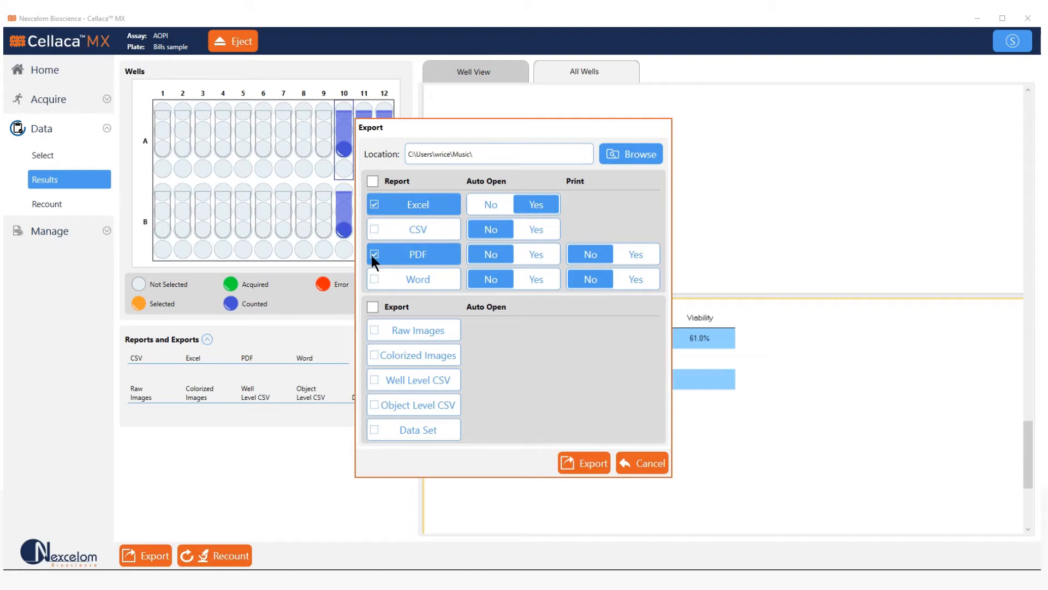
pyautogui.click(532, 255)
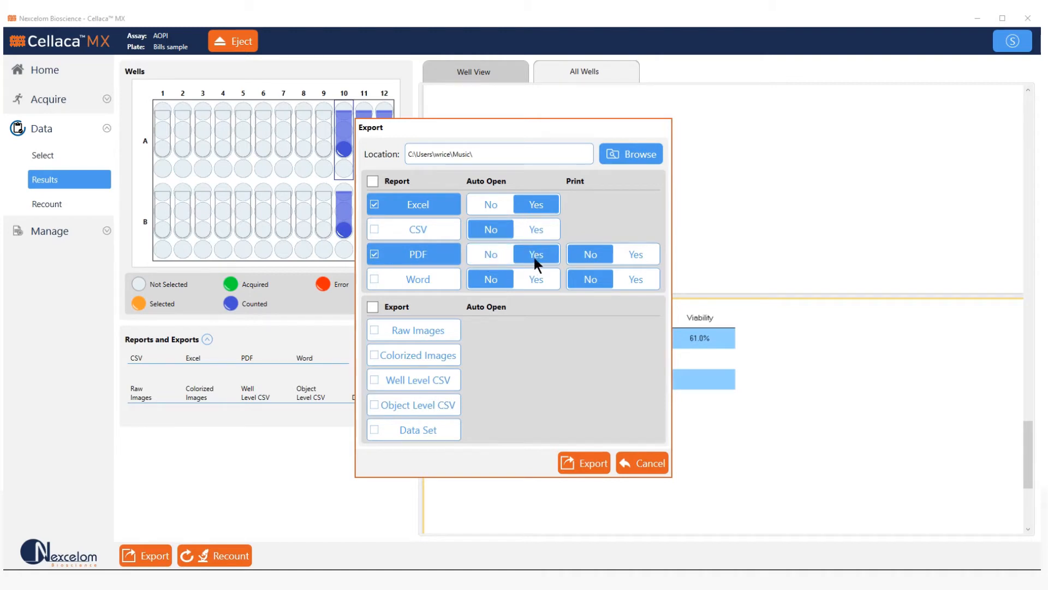
pyautogui.click(581, 463)
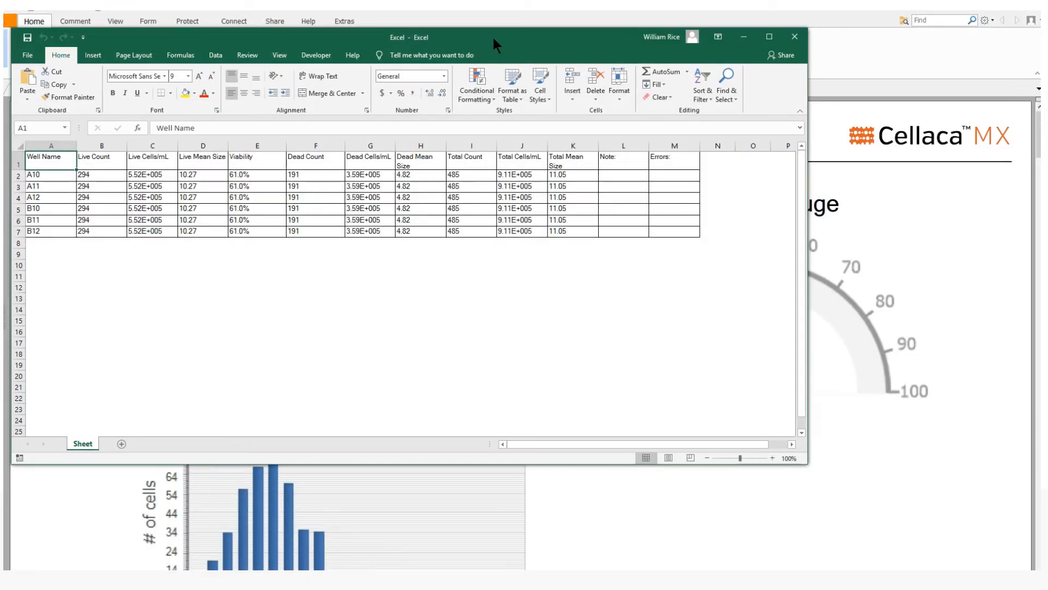
# Review the exported Excel workbook, close it, and accept the Foxit Reader security warning for the PDF report.
pyautogui.moveTo(493, 36); pyautogui.dragTo(656, 127)
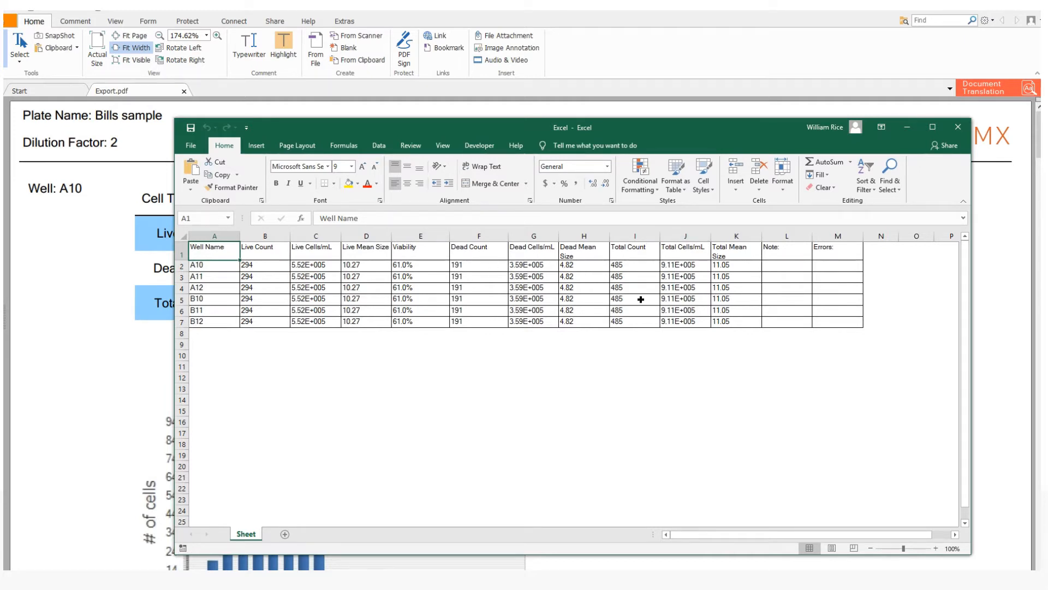
pyautogui.click(958, 127)
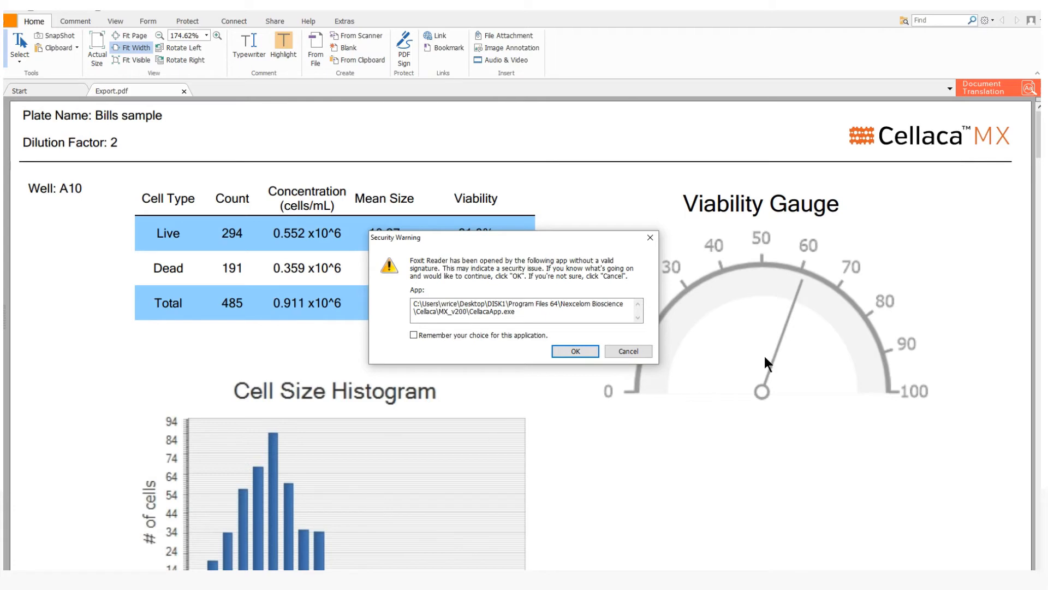
pyautogui.click(573, 352)
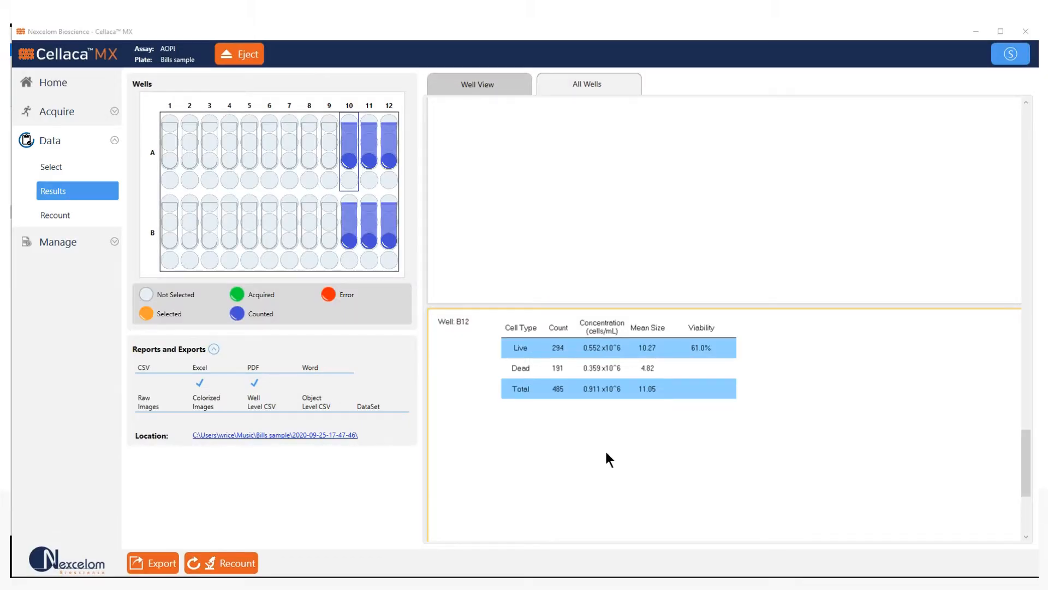
# Open the saved Annexin V PI Bill results of plate New Sample 2020/09/17-11:41:27 and enlarge the well A1 report.
pyautogui.click(54, 166)
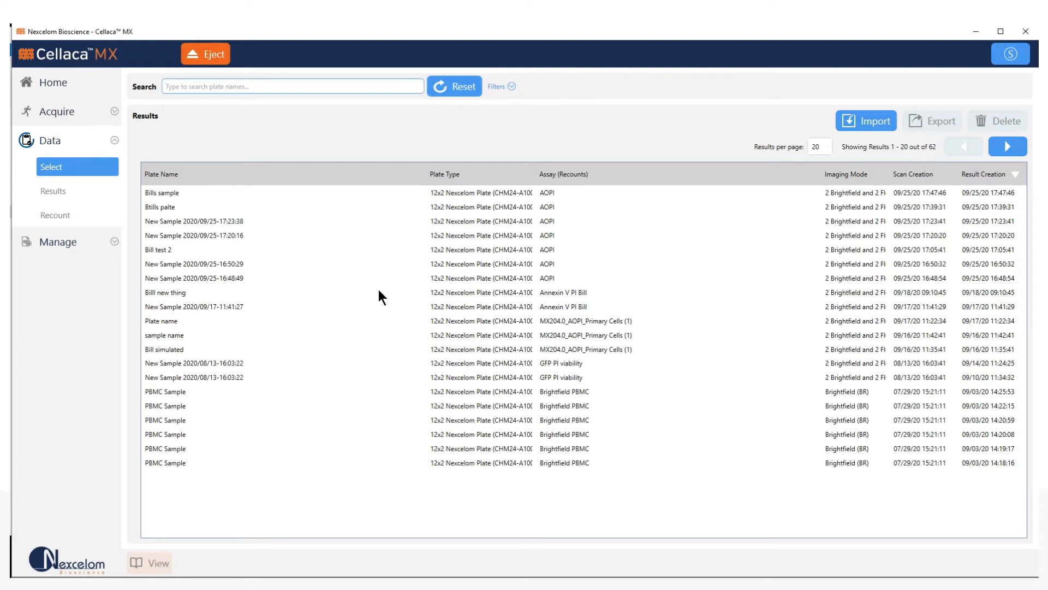
pyautogui.click(470, 292)
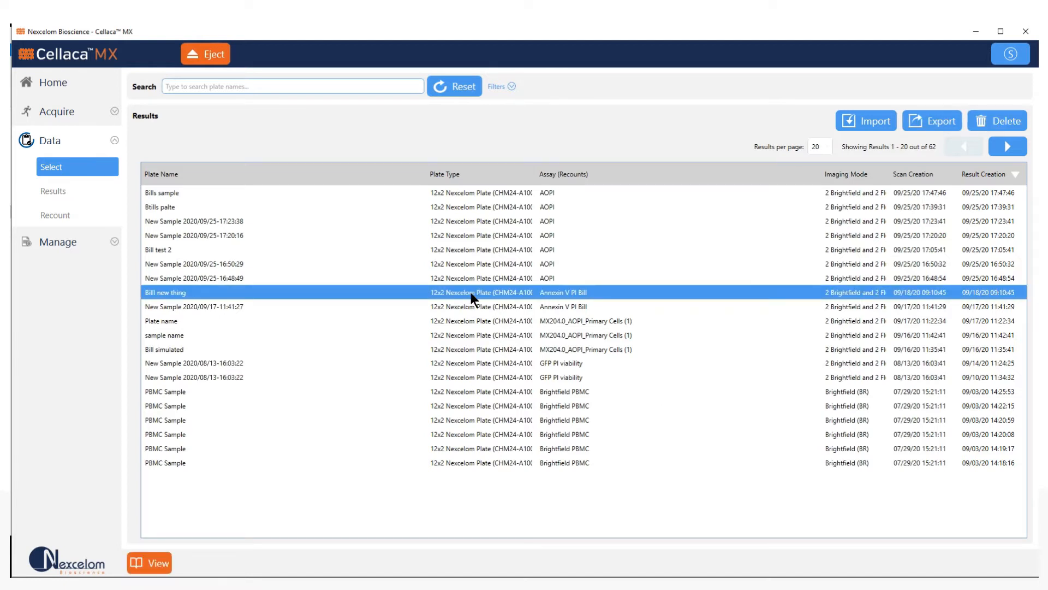
pyautogui.click(467, 307)
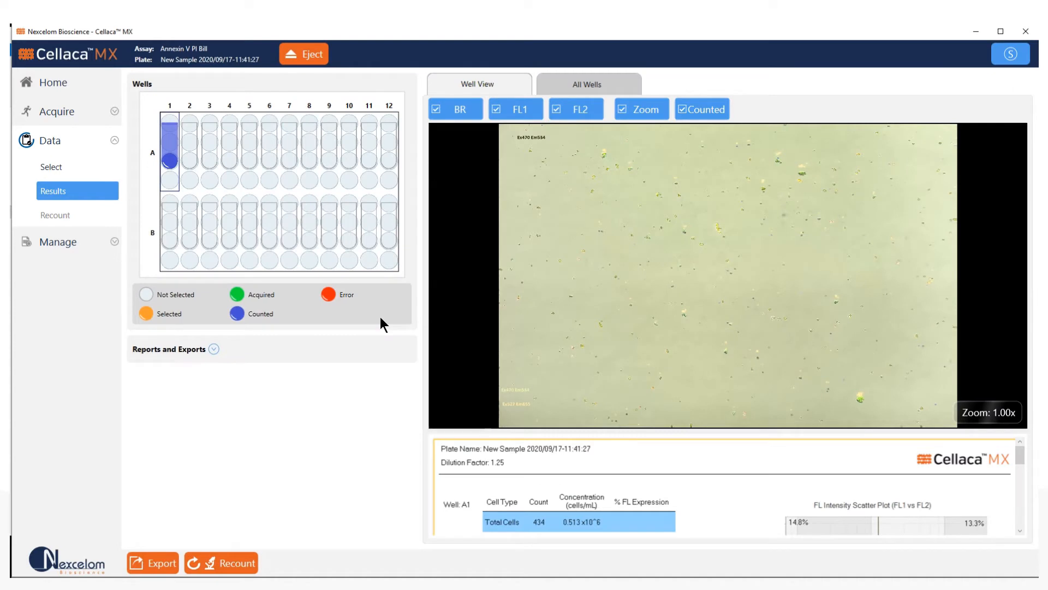
pyautogui.moveTo(718, 441); pyautogui.dragTo(719, 279)
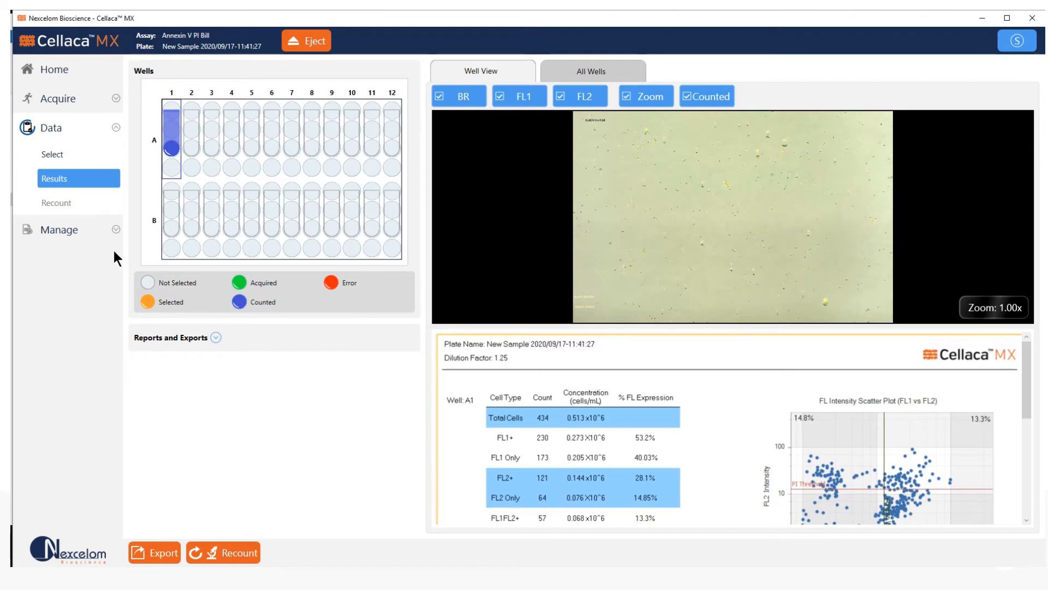
# Open the list of managed assays and check the State of MX201.0_Brightfield Concentration, MX04.1_ROS and Bill GFP viability.
pyautogui.click(61, 229)
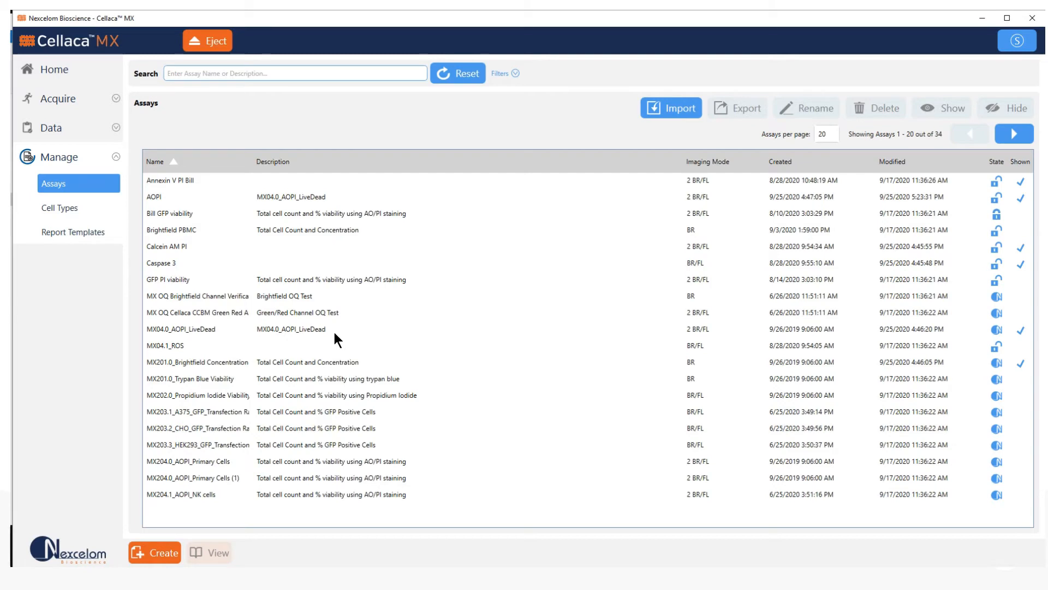
pyautogui.click(998, 364)
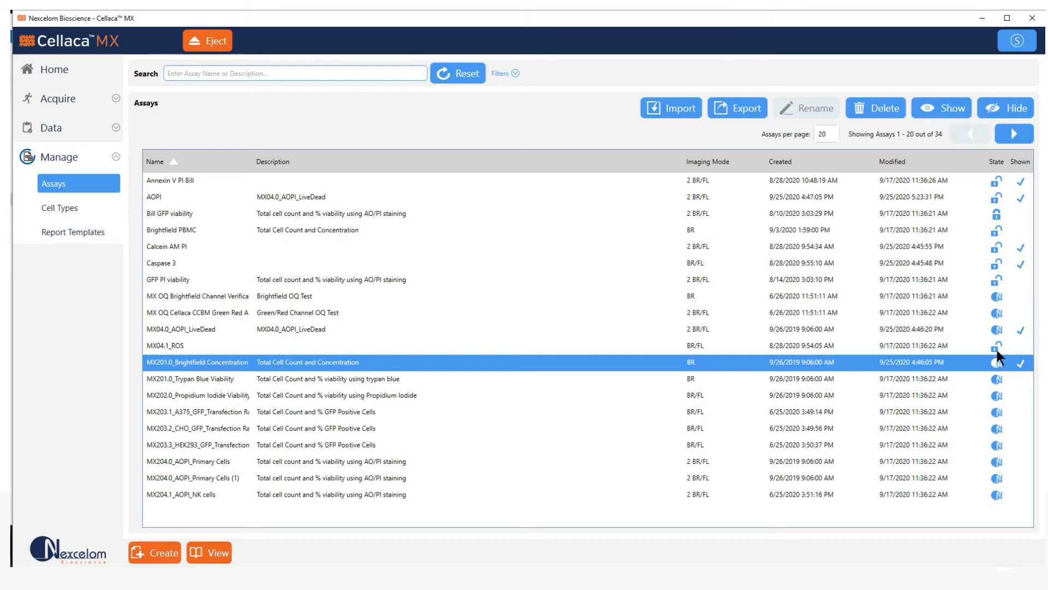
pyautogui.click(996, 349)
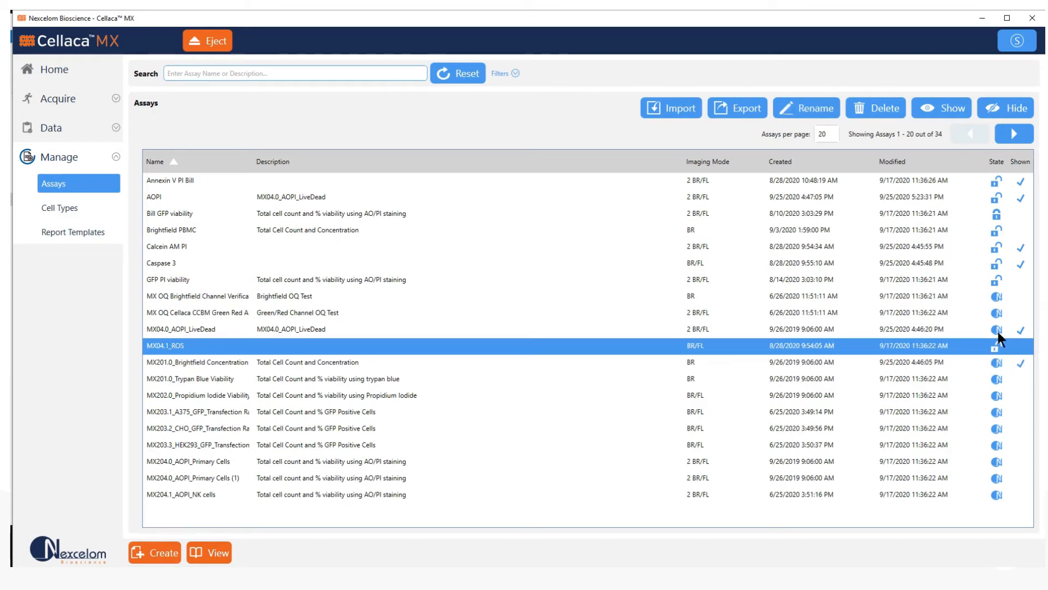
pyautogui.click(994, 213)
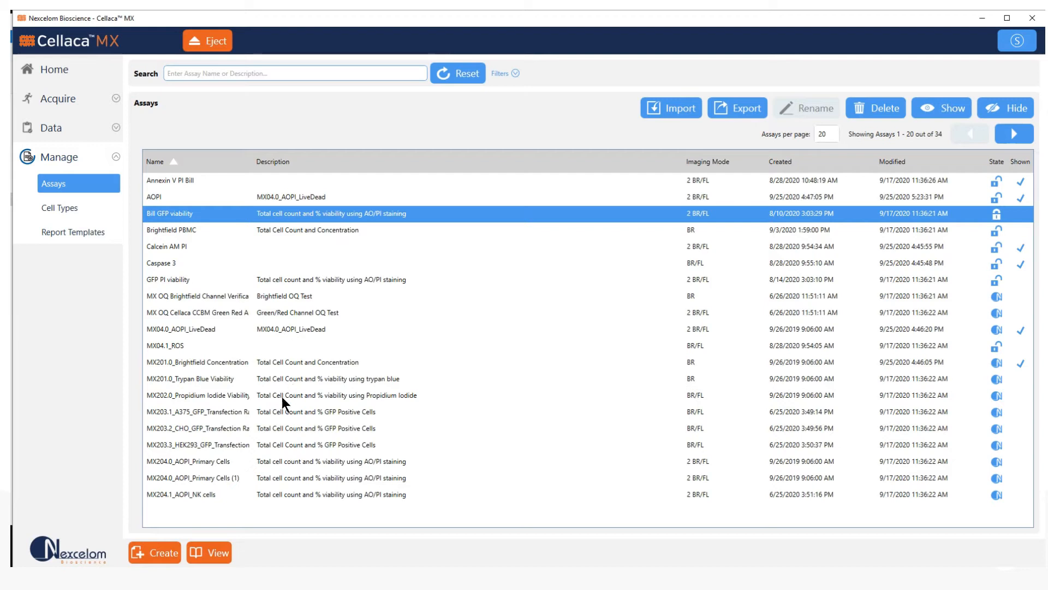
# Open the MX204.0_AOPI_Primary Cells assay and expand its Imaging and Analysis settings.
pyautogui.click(277, 464)
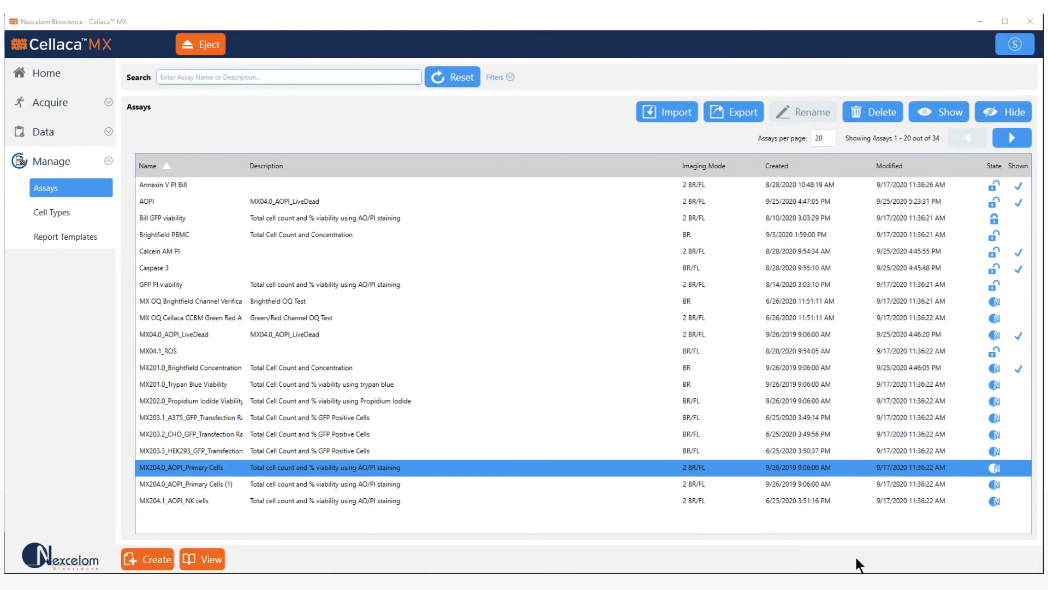
pyautogui.doubleClick(219, 468)
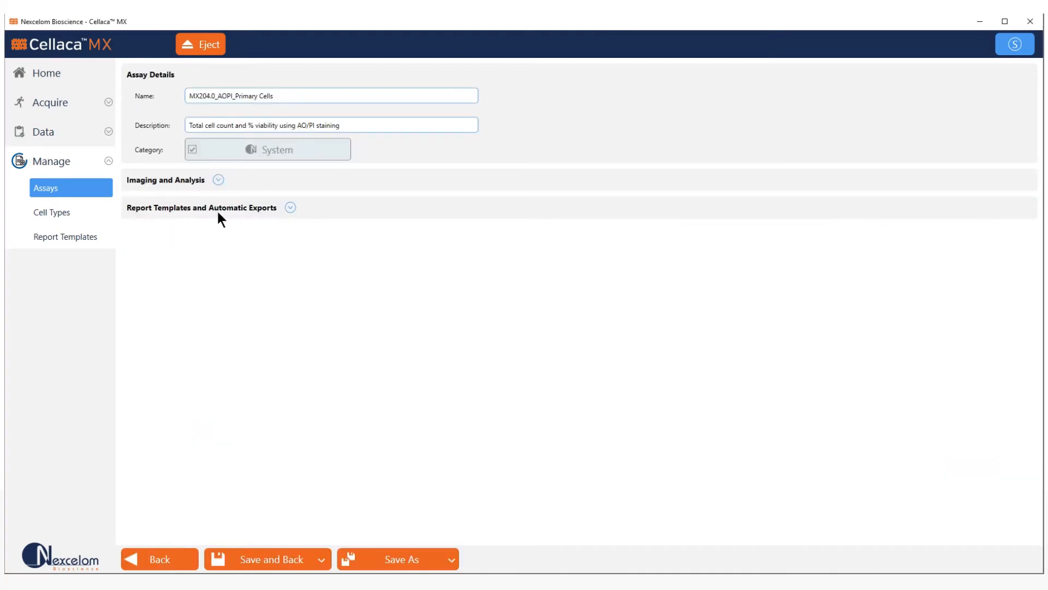
pyautogui.click(219, 181)
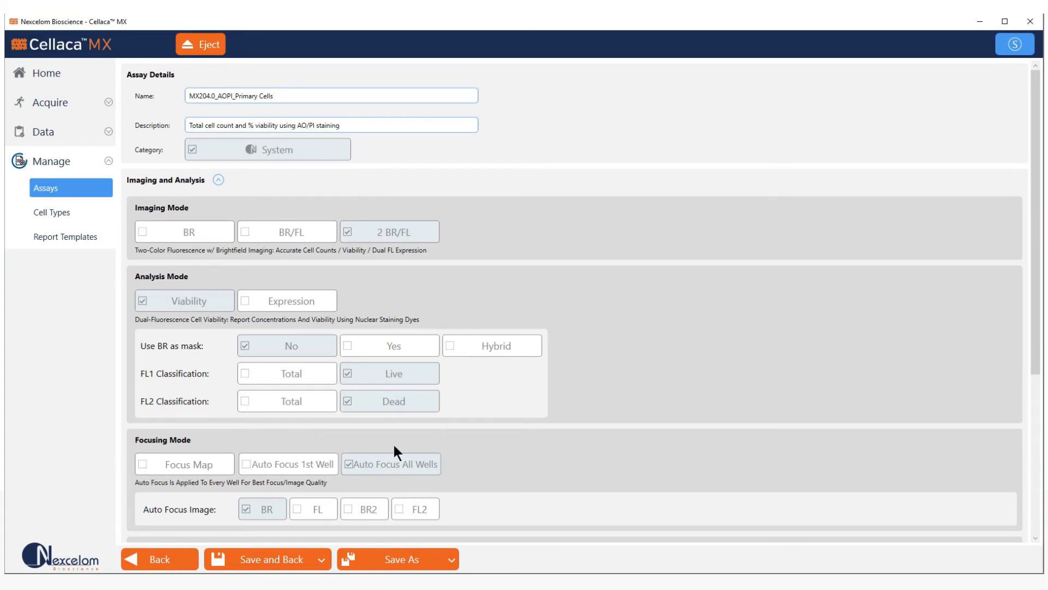
# Save a copy of the MX204.0_AOPI_Primary Cells assay under the new name "Bills new AOPI assay".
pyautogui.click(396, 560)
pyautogui.click(436, 297)
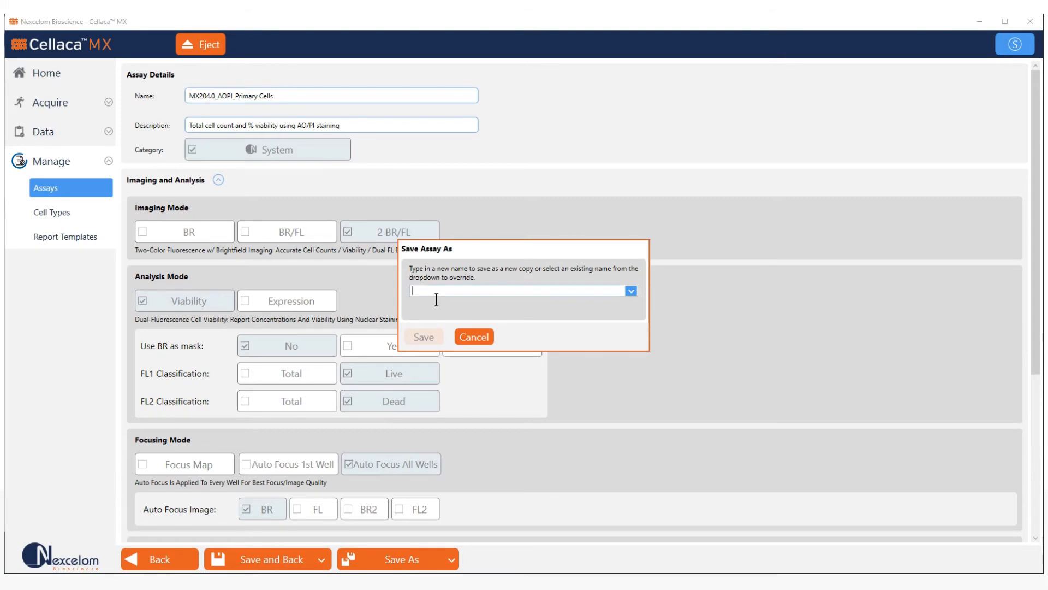
pyautogui.write('Bills n')
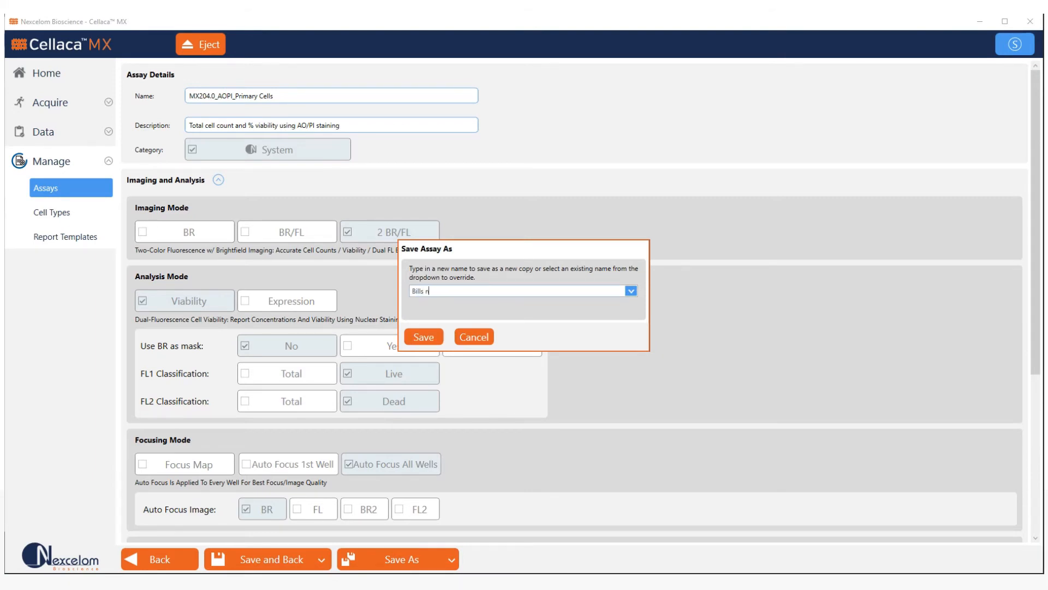
pyautogui.write('ew AOPI assay')
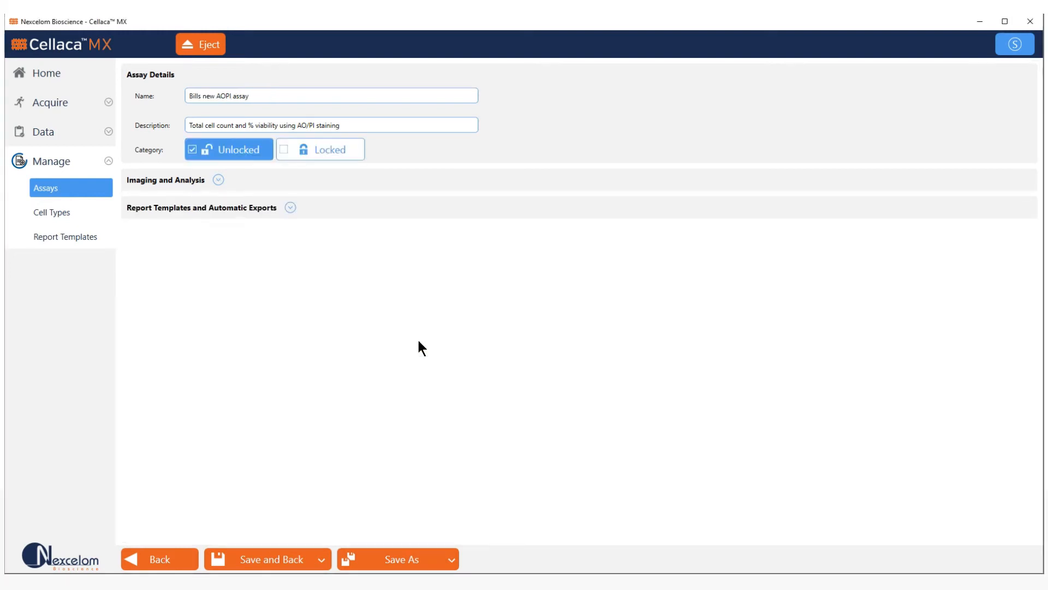
# In the new assay's Imaging and Analysis settings, set the Channel 2 Propidium Iodide fluorescence exposure to 300 ms.
pyautogui.click(219, 180)
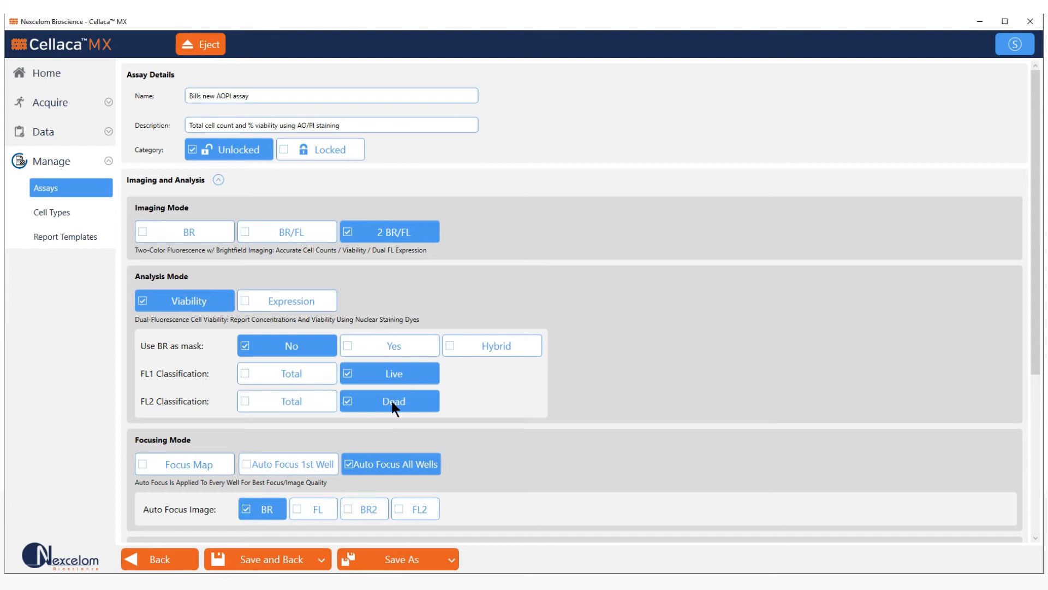
pyautogui.scroll(-4, 392, 402)
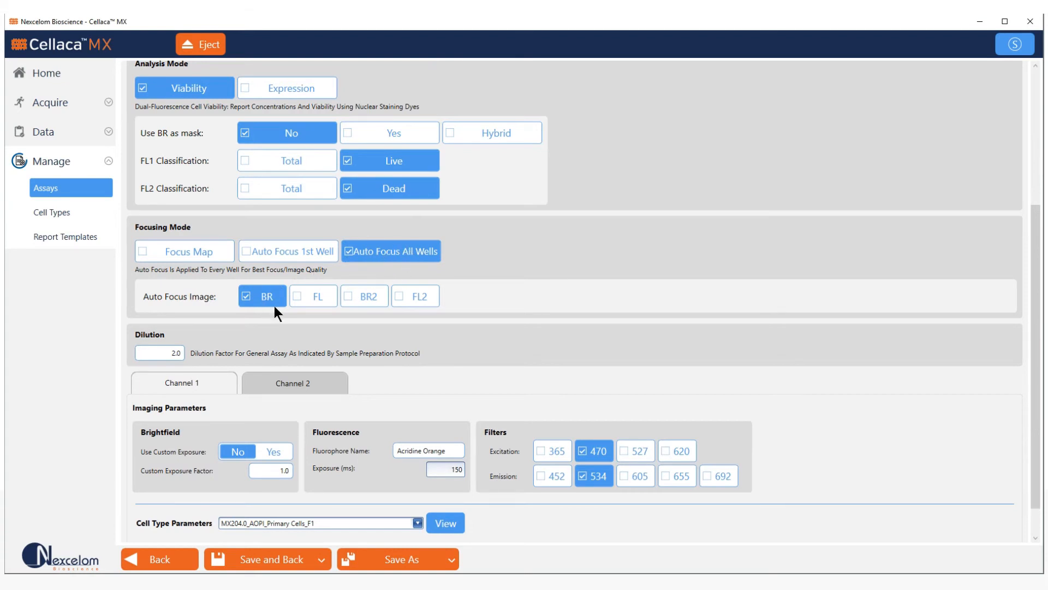
pyautogui.scroll(-1, 261, 308)
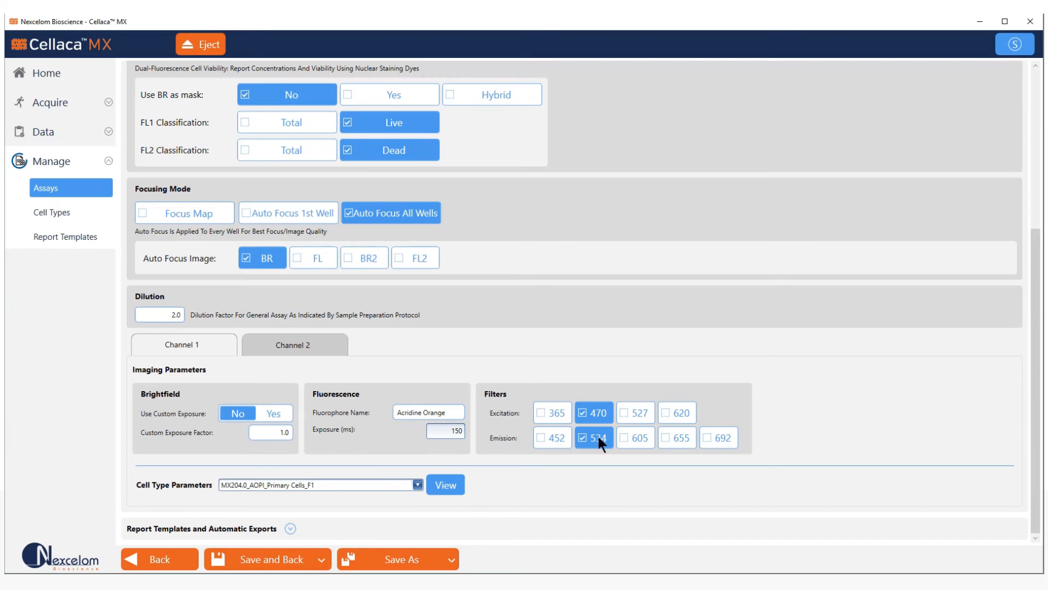
pyautogui.click(314, 352)
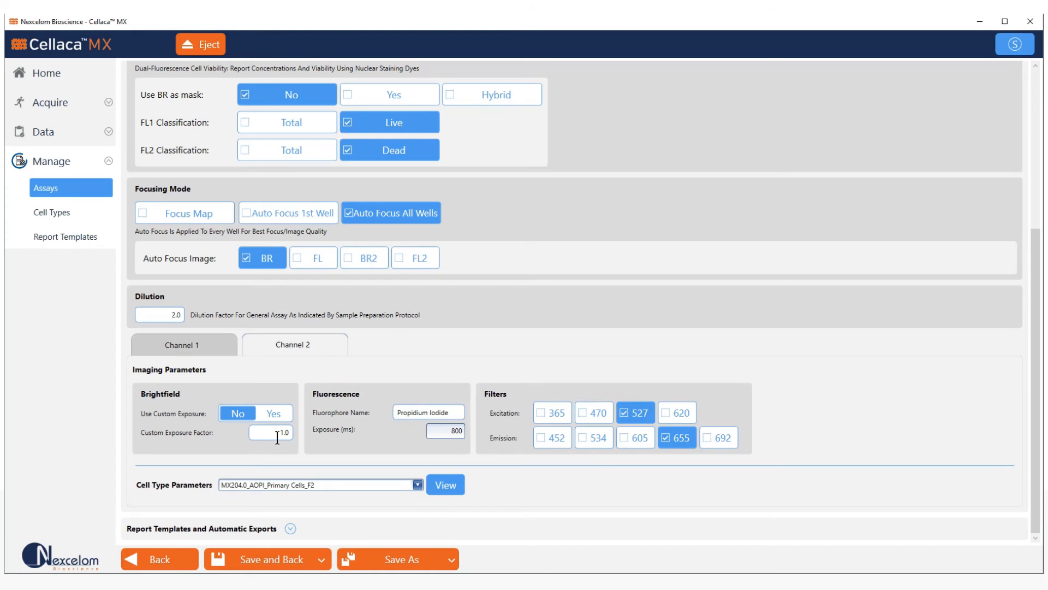
pyautogui.doubleClick(455, 430)
pyautogui.write('300')
# Assign the "Bills AO cells" cell type parameters to Channel 1 of the new assay.
pyautogui.click(187, 345)
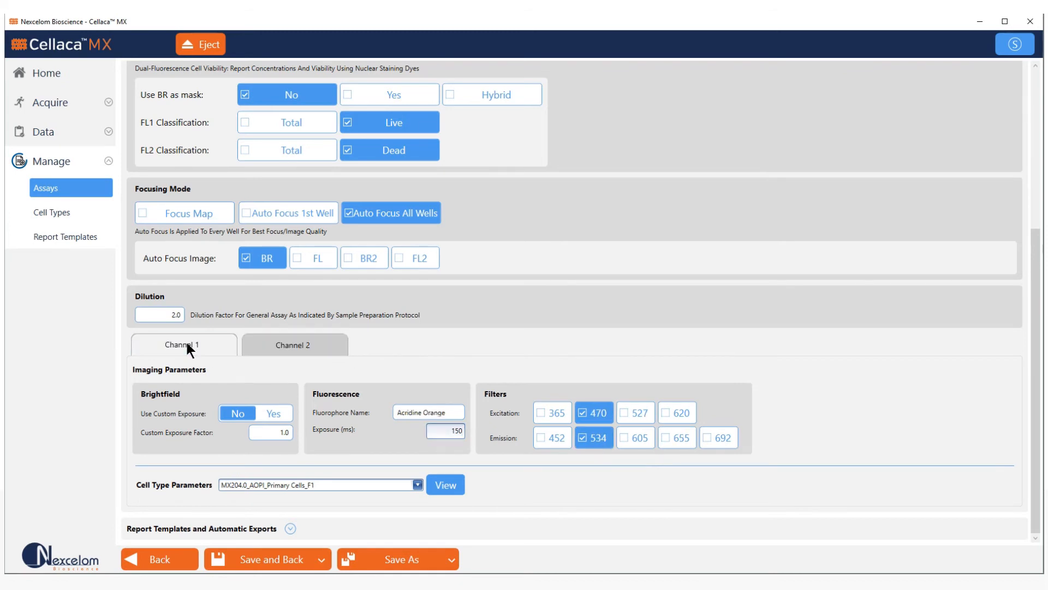
pyautogui.click(415, 487)
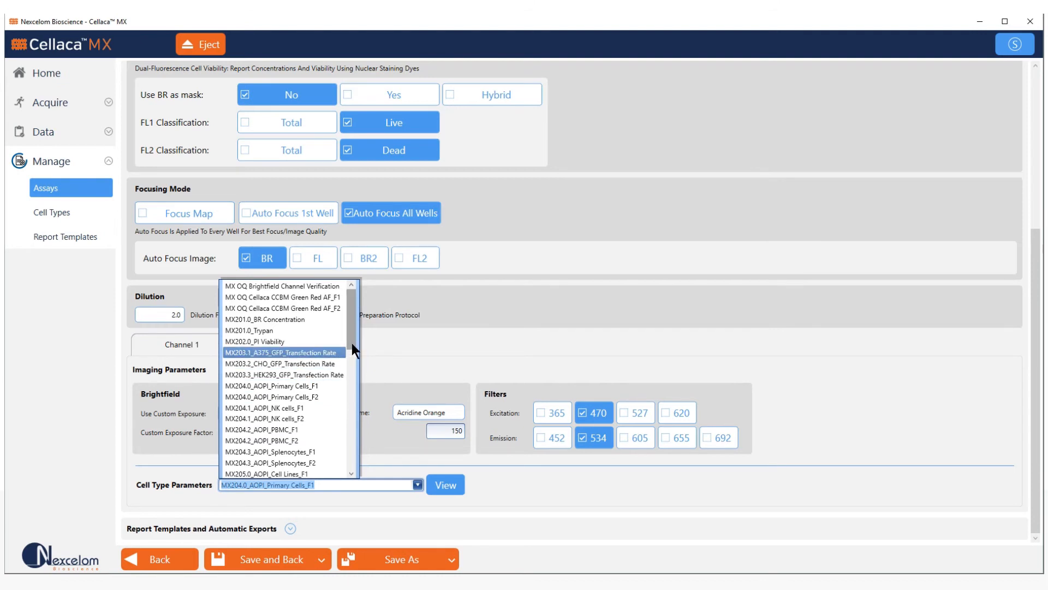
pyautogui.moveTo(352, 343); pyautogui.dragTo(354, 467)
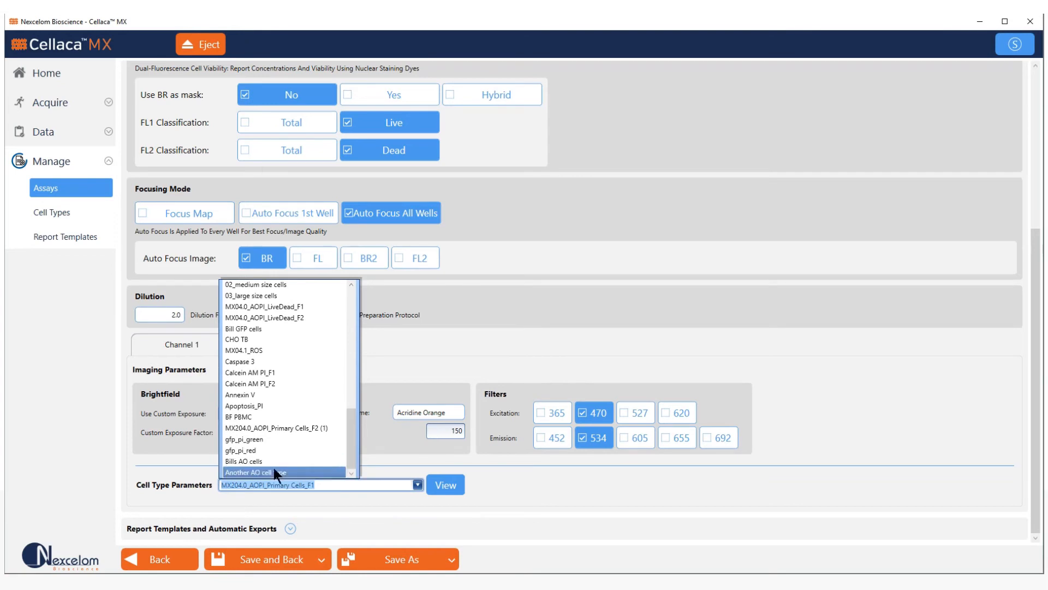
pyautogui.click(259, 461)
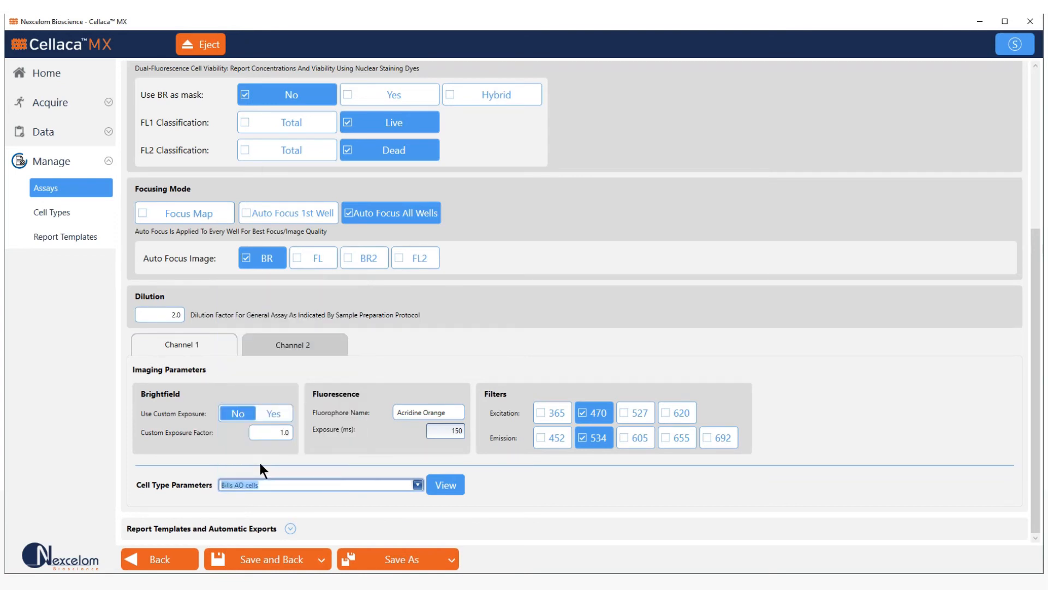
# Assign the "Apoptosis_PI" cell type parameters to Channel 2 of the new assay.
pyautogui.click(309, 345)
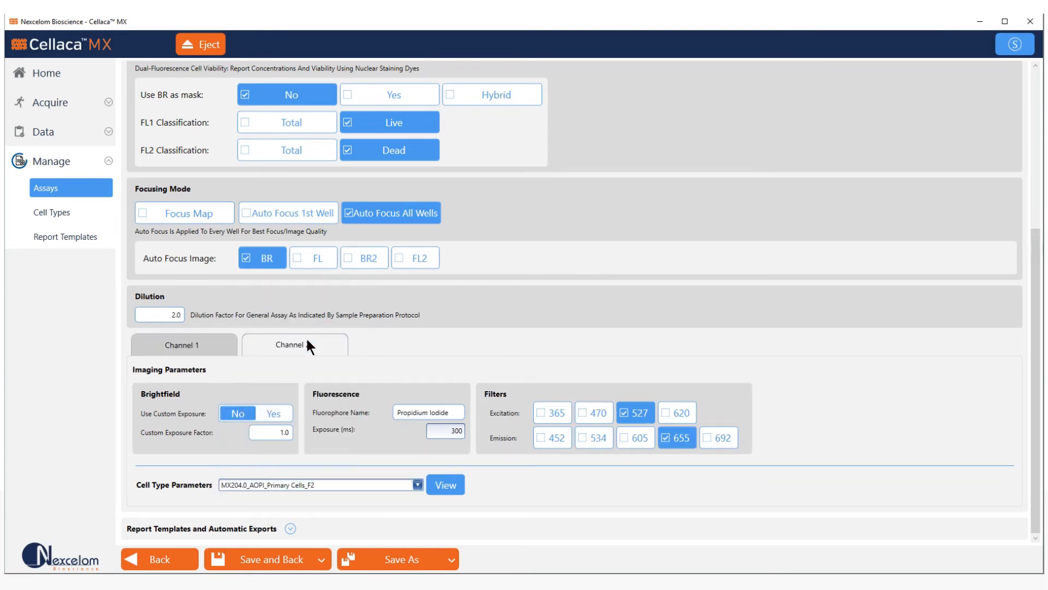
pyautogui.click(418, 484)
pyautogui.moveTo(348, 330); pyautogui.dragTo(352, 456)
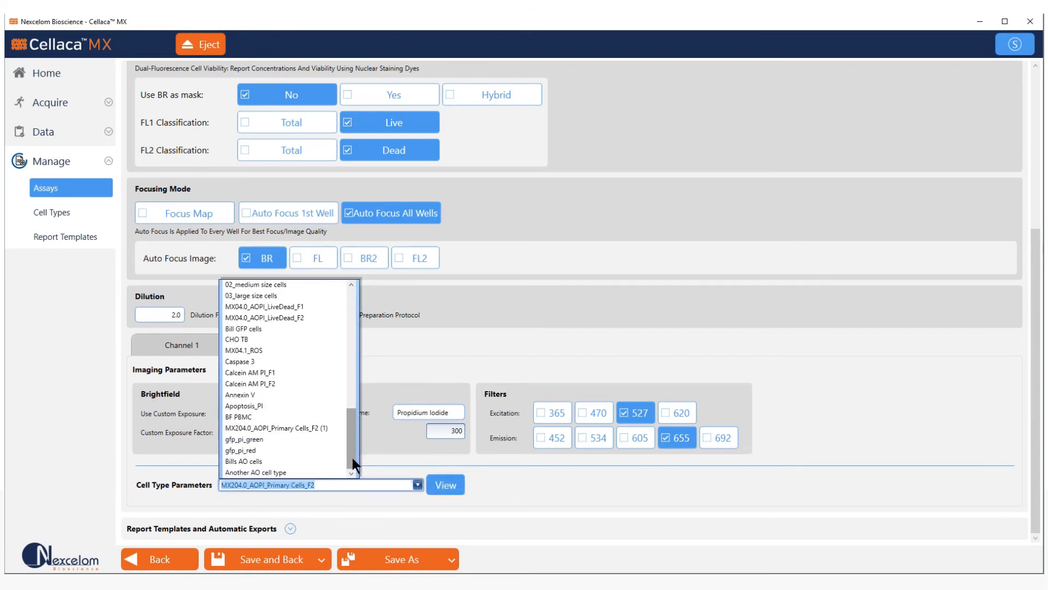
pyautogui.click(282, 405)
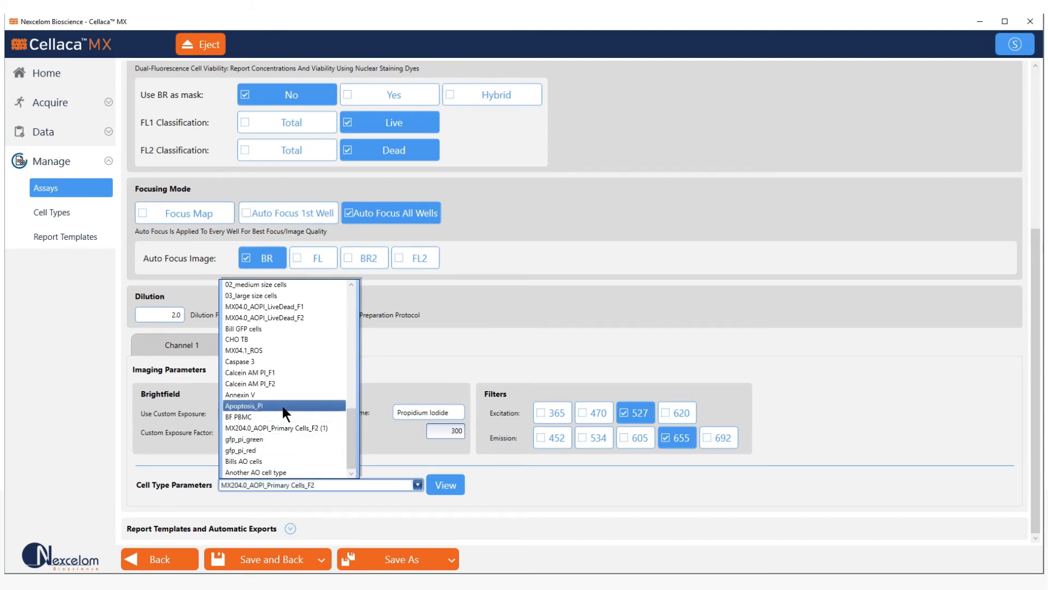
pyautogui.click(475, 520)
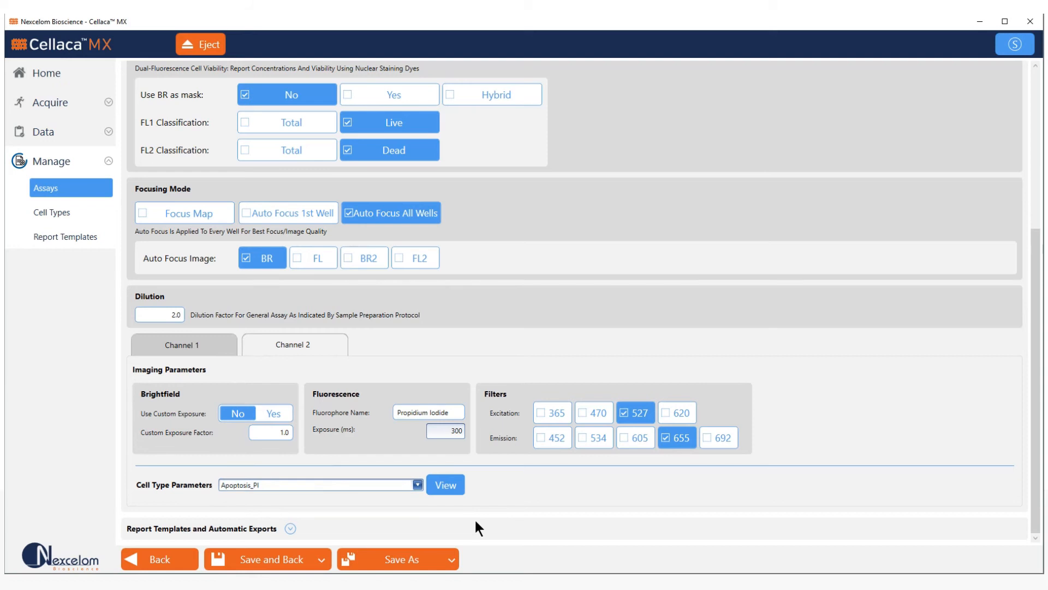
# Enable automatic Excel export for the new assay, save it and select "Bills new AOPI assay" in the assay list.
pyautogui.click(289, 527)
pyautogui.scroll(-5, 410, 470)
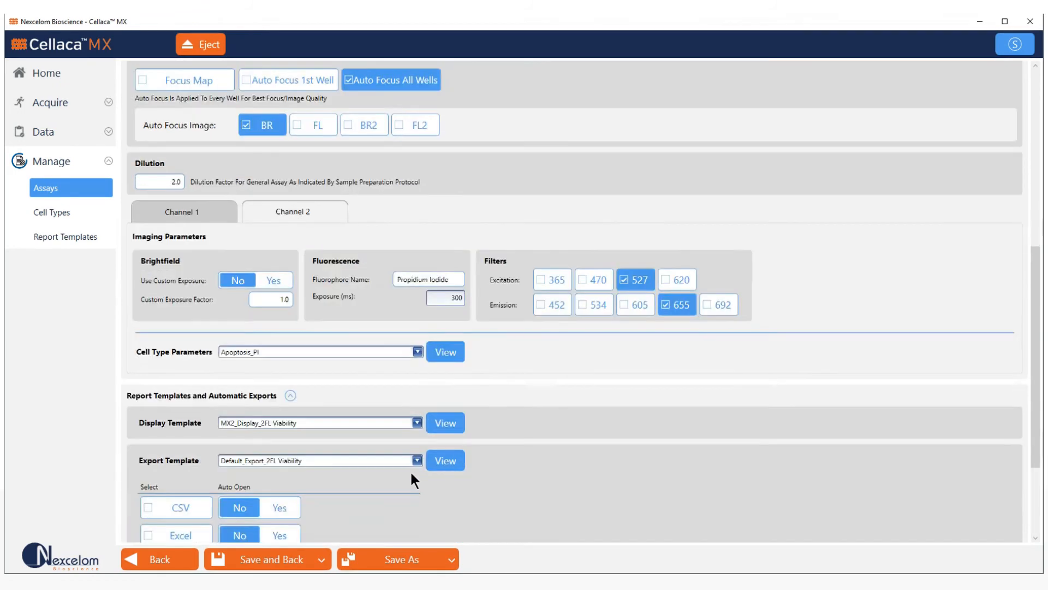
pyautogui.scroll(-3, 411, 474)
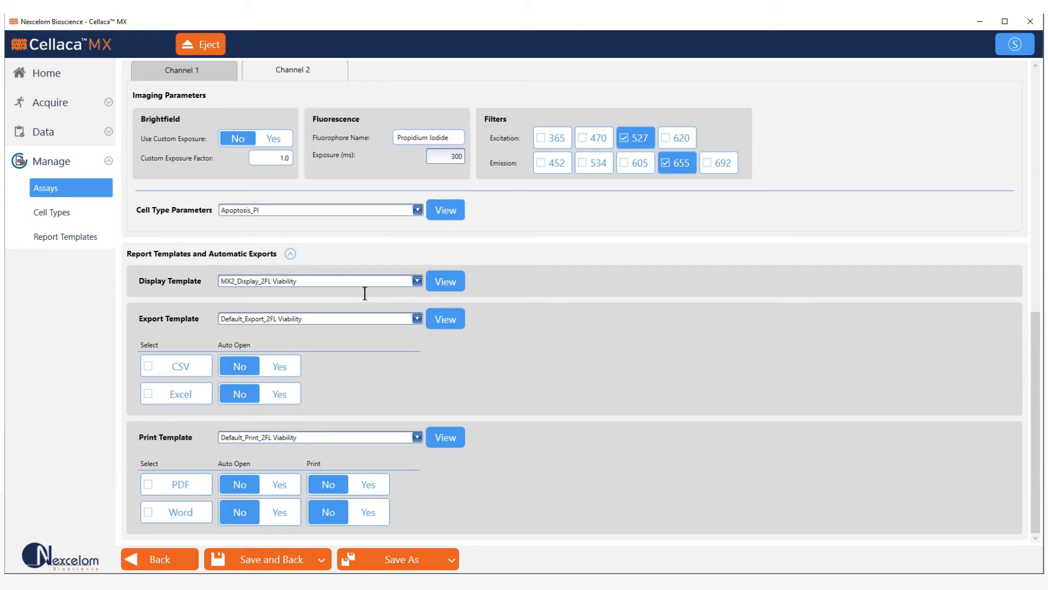
pyautogui.moveTo(273, 323); pyautogui.dragTo(297, 329)
pyautogui.click(334, 328)
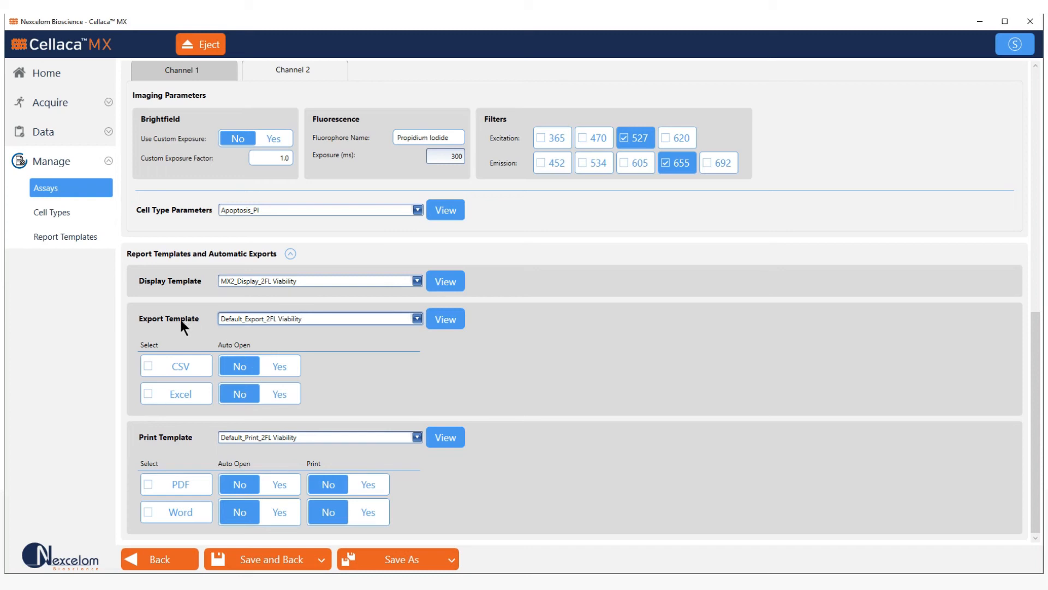
pyautogui.click(159, 391)
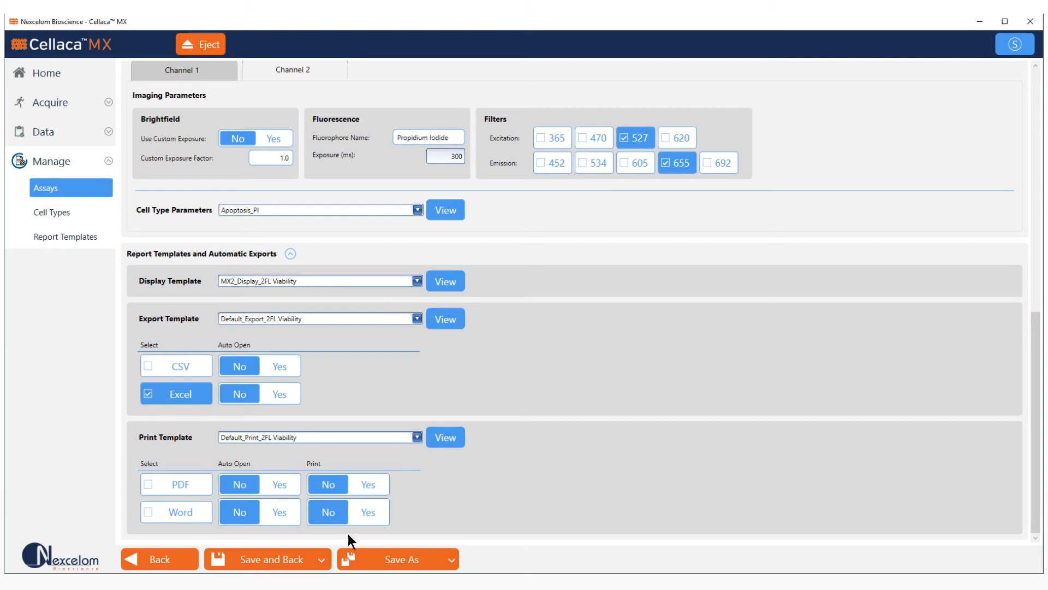
pyautogui.click(295, 566)
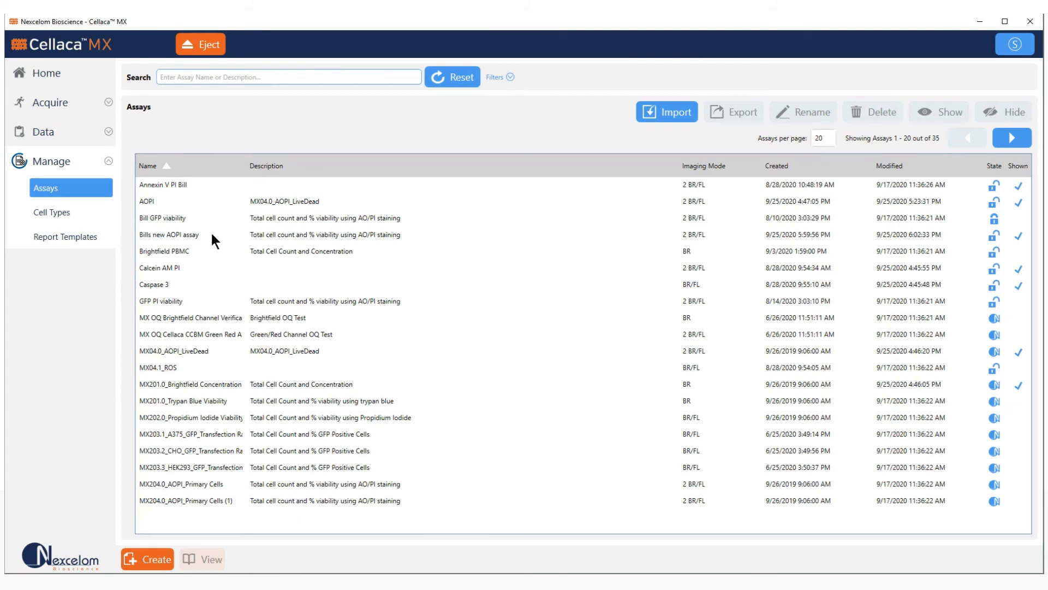
pyautogui.click(185, 235)
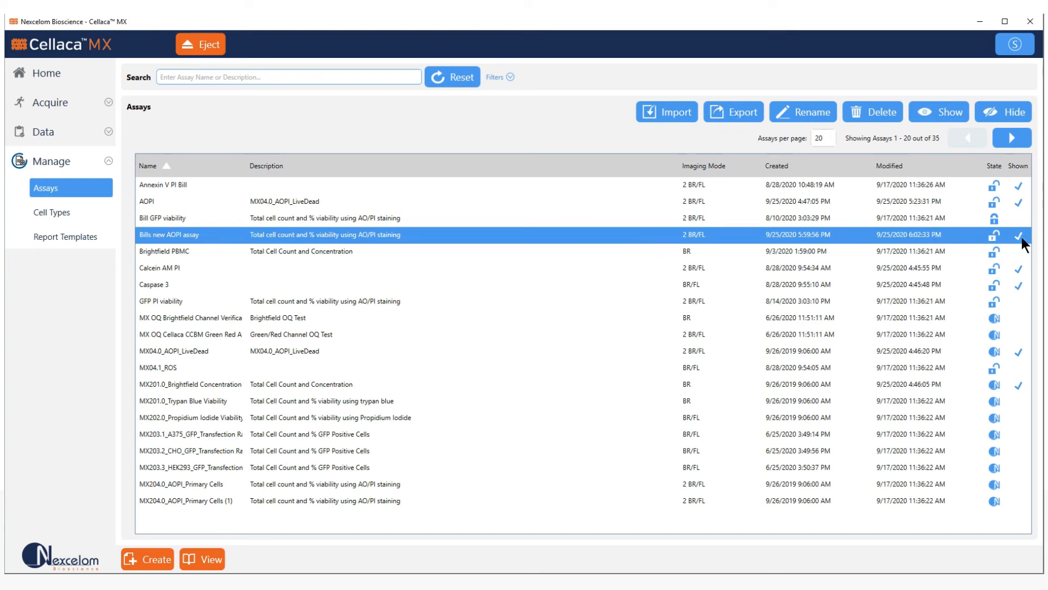
# Search the cell types for "bill", review the brightfield and fluorescence parameters of Bills AO cells, and return to the cell type list.
pyautogui.click(62, 213)
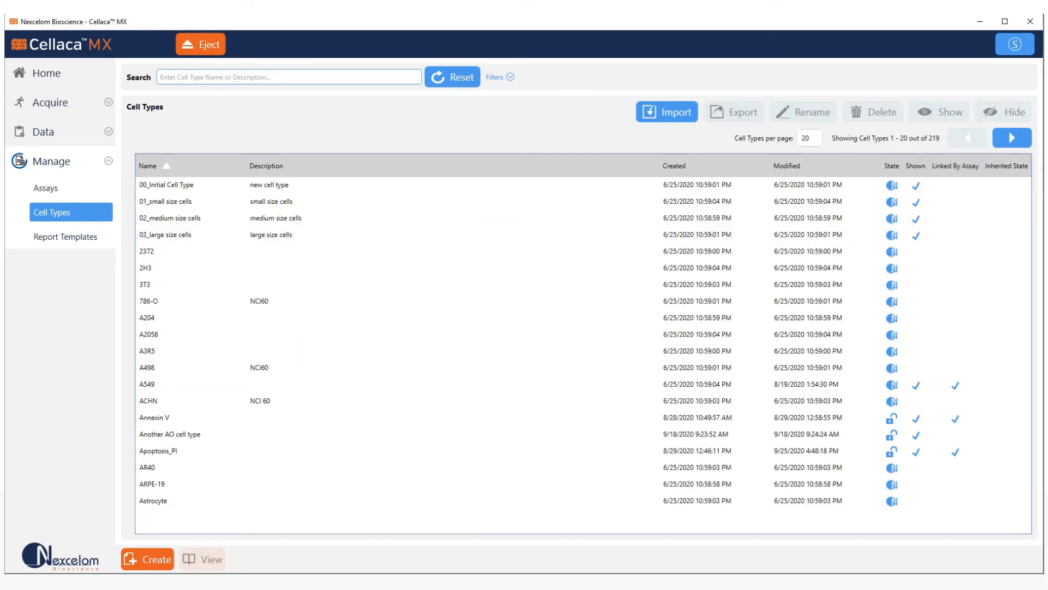
pyautogui.write('bill')
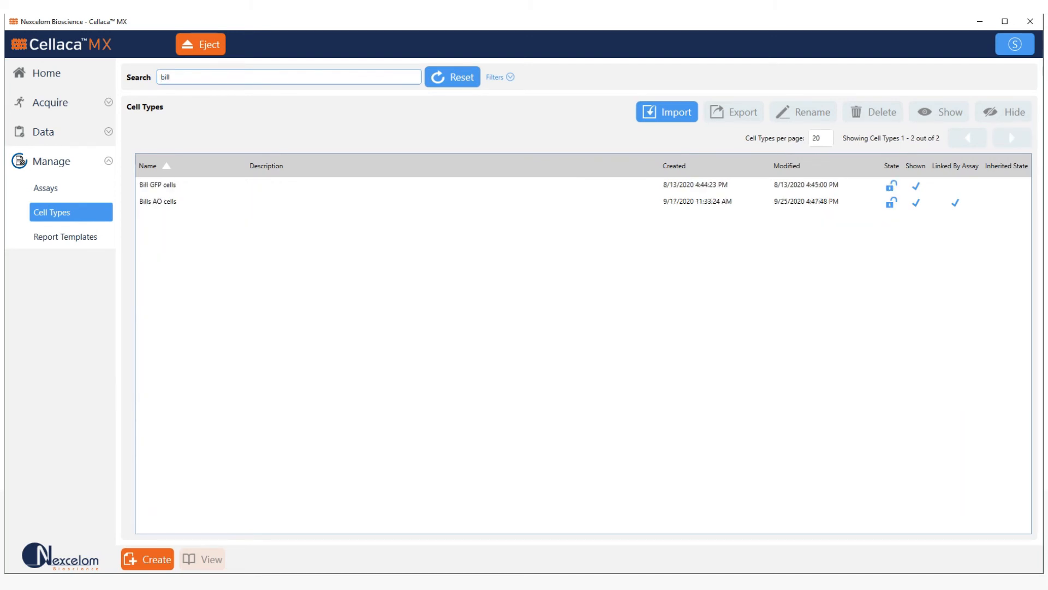
pyautogui.click(152, 201)
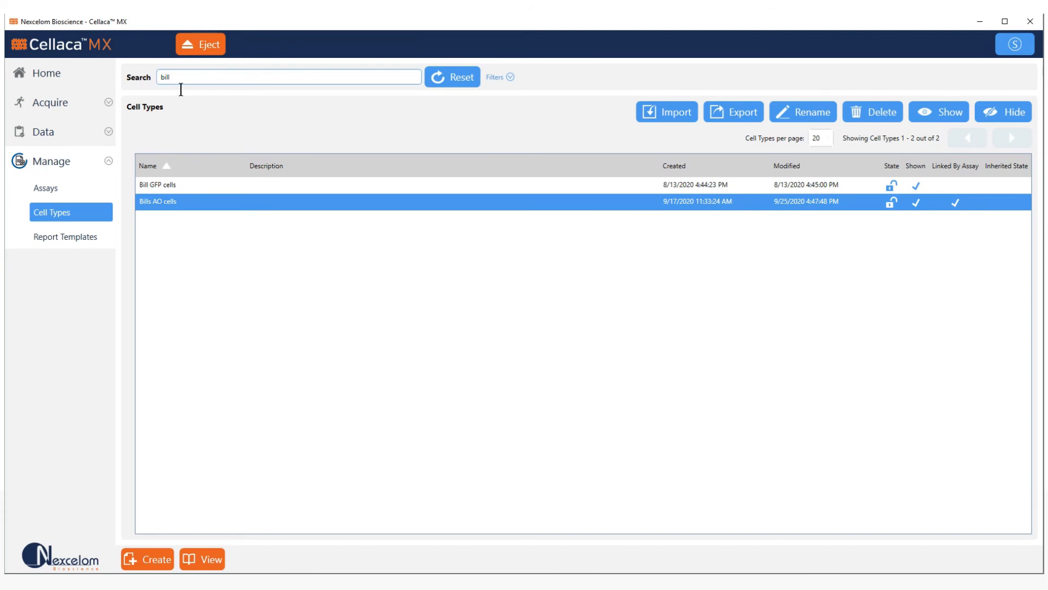
pyautogui.doubleClick(162, 201)
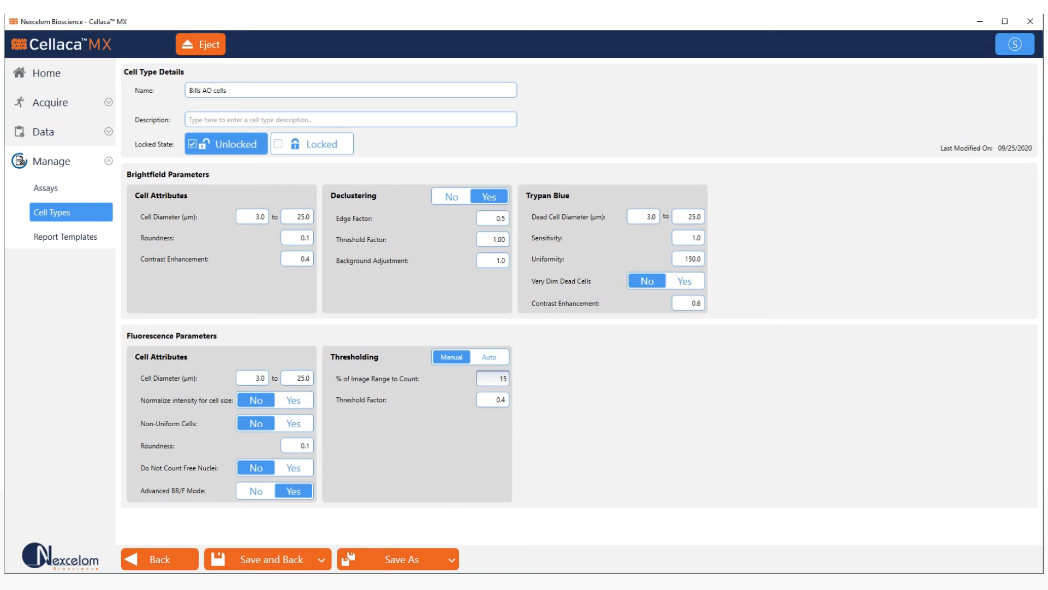
pyautogui.click(161, 565)
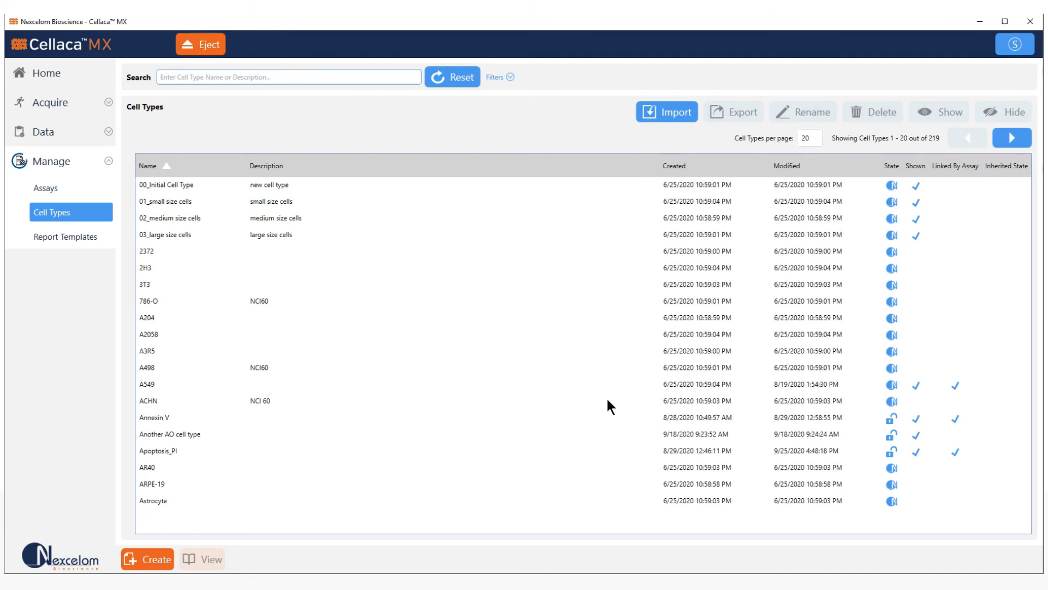
pyautogui.click(153, 500)
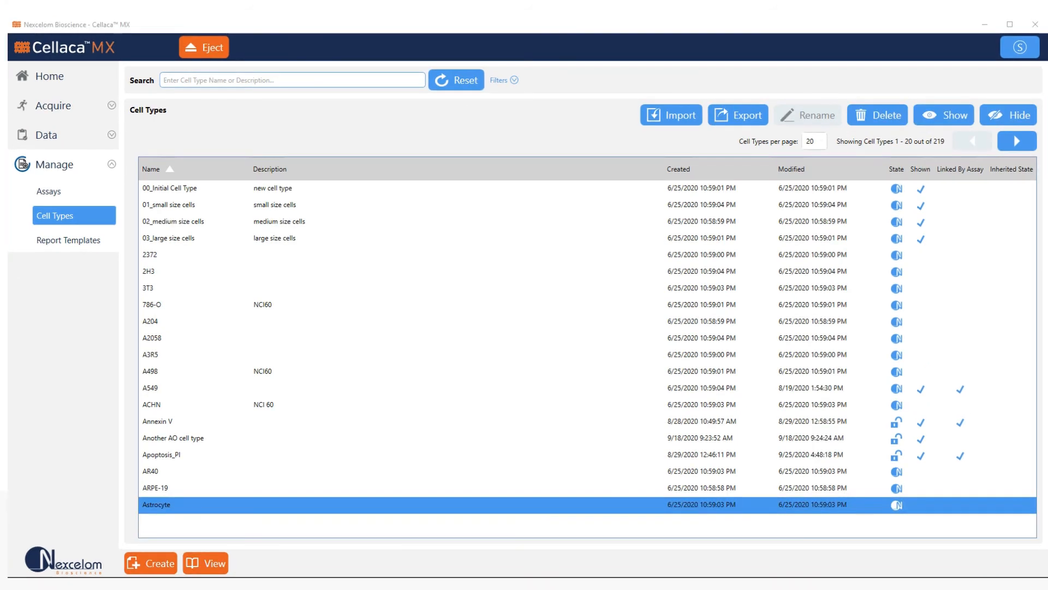
# Search the report templates for "export" and open the Default_Export_2FL Viability template in the designer.
pyautogui.click(63, 241)
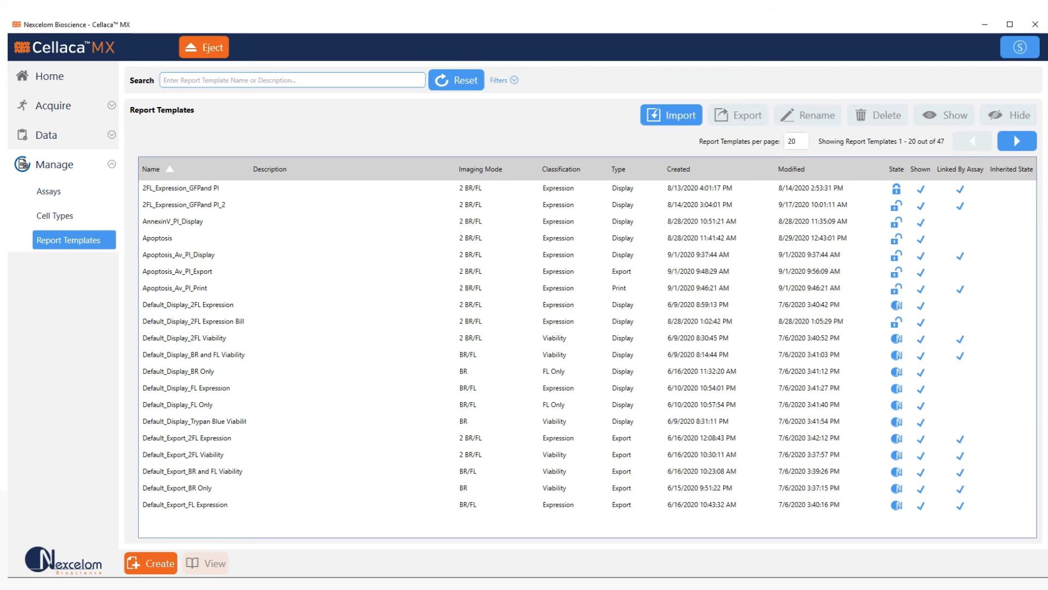
pyautogui.write('export')
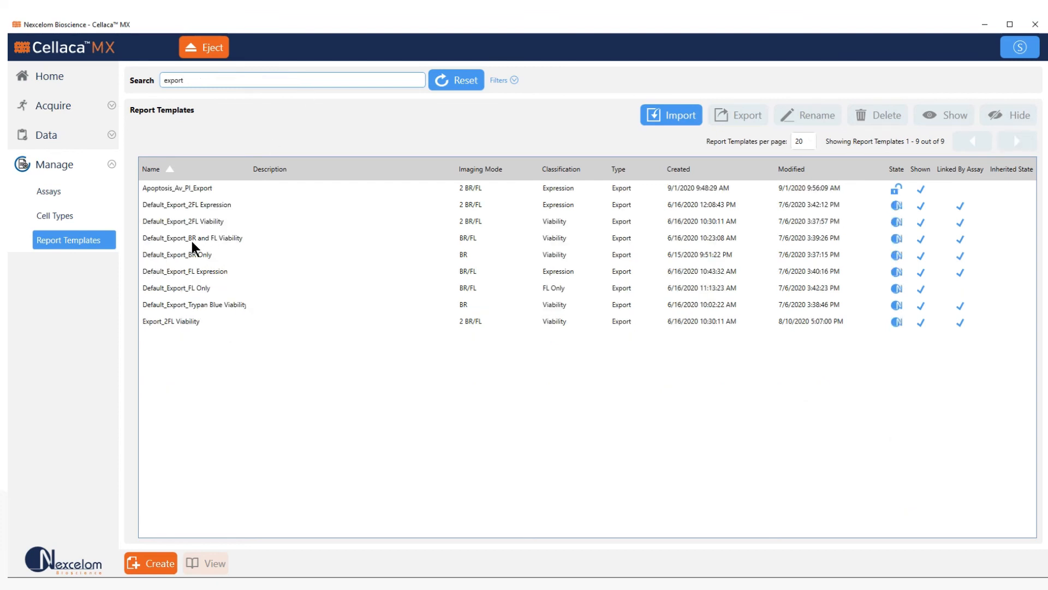
pyautogui.click(188, 221)
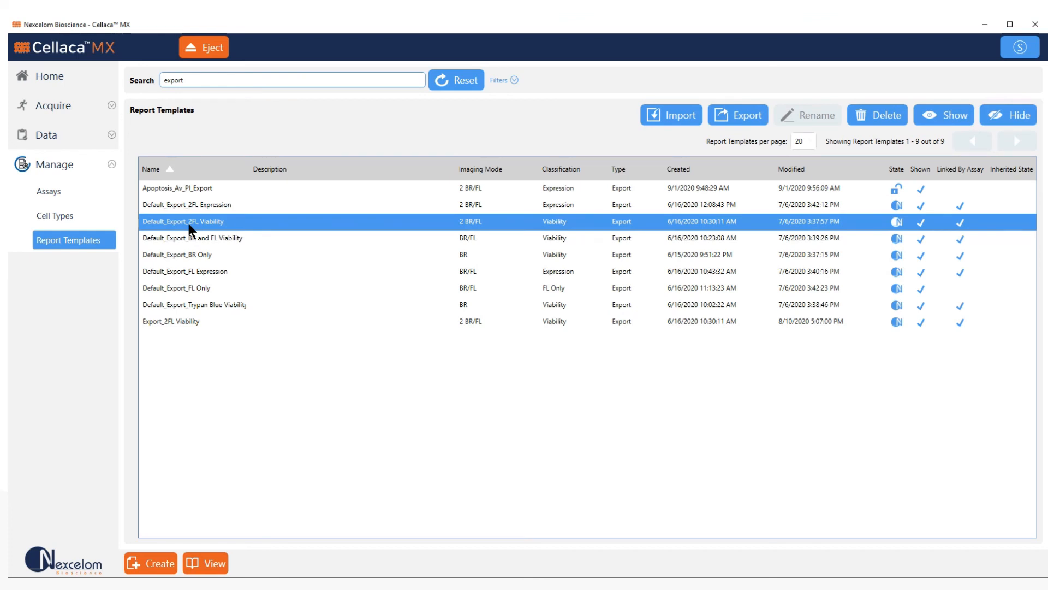
pyautogui.doubleClick(188, 221)
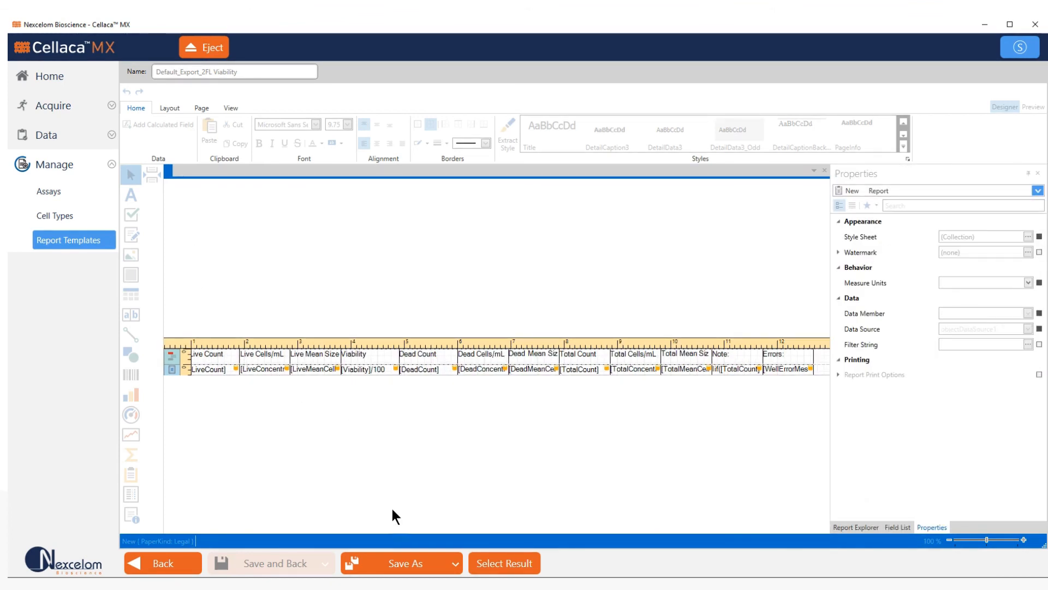
# Save an unlocked copy of the export template under the name "Bills_Export_2FL Viability".
pyautogui.click(399, 563)
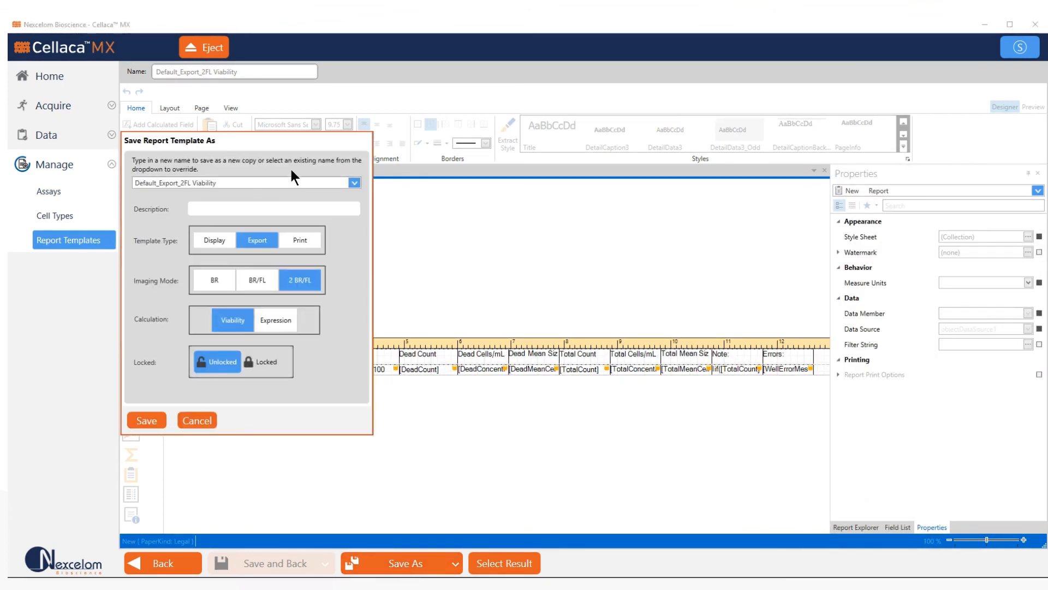
pyautogui.moveTo(158, 184); pyautogui.dragTo(70, 170)
pyautogui.write('Bills')
pyautogui.click(146, 421)
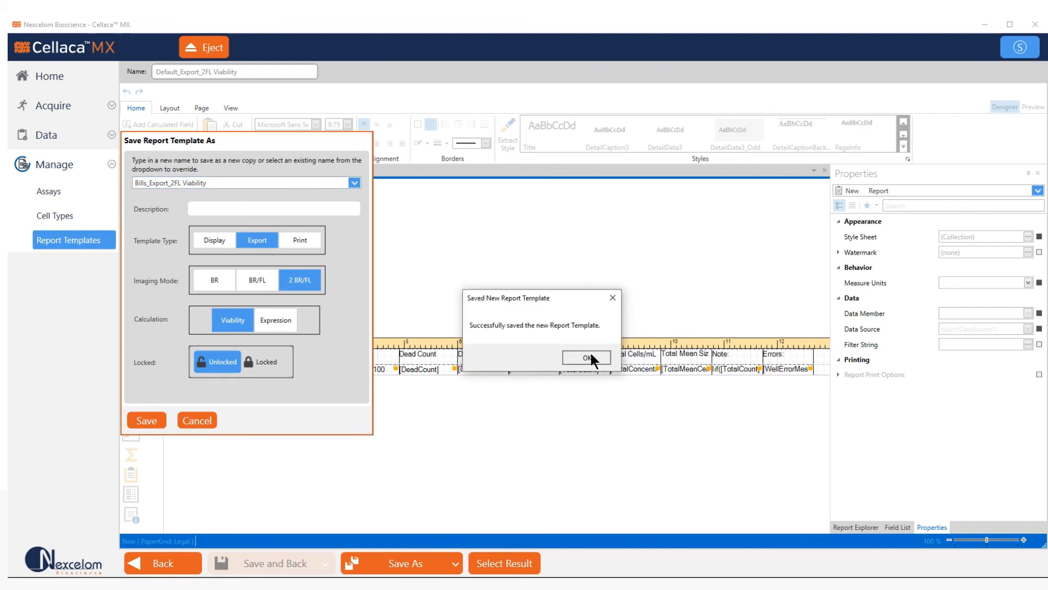
pyautogui.click(591, 355)
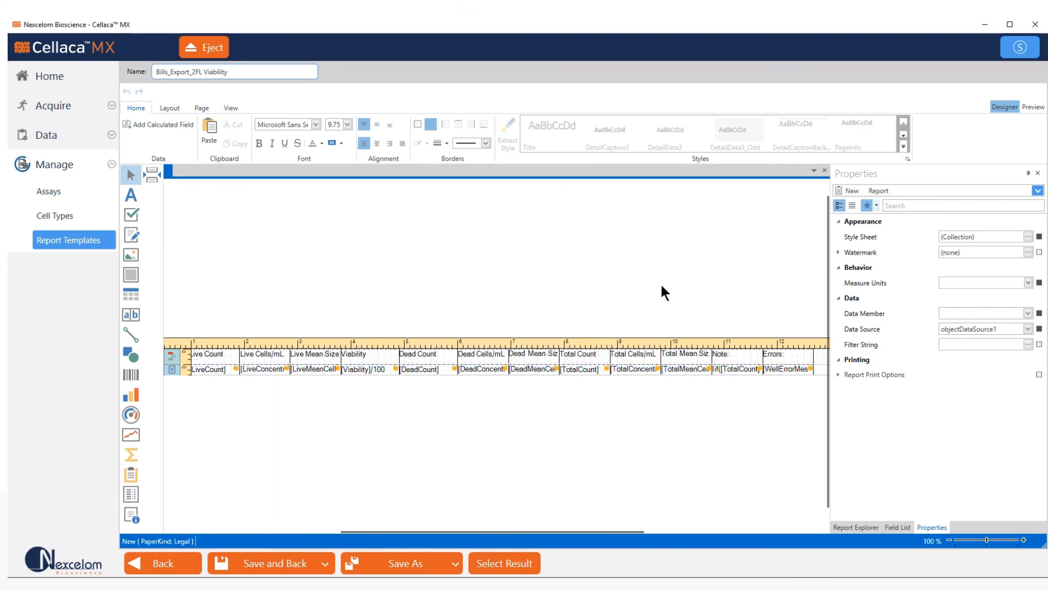
# Load the AOPI plate result scanned 09/25/20 17:23:41 as preview data, preview the export report, and return to the designer.
pyautogui.click(494, 561)
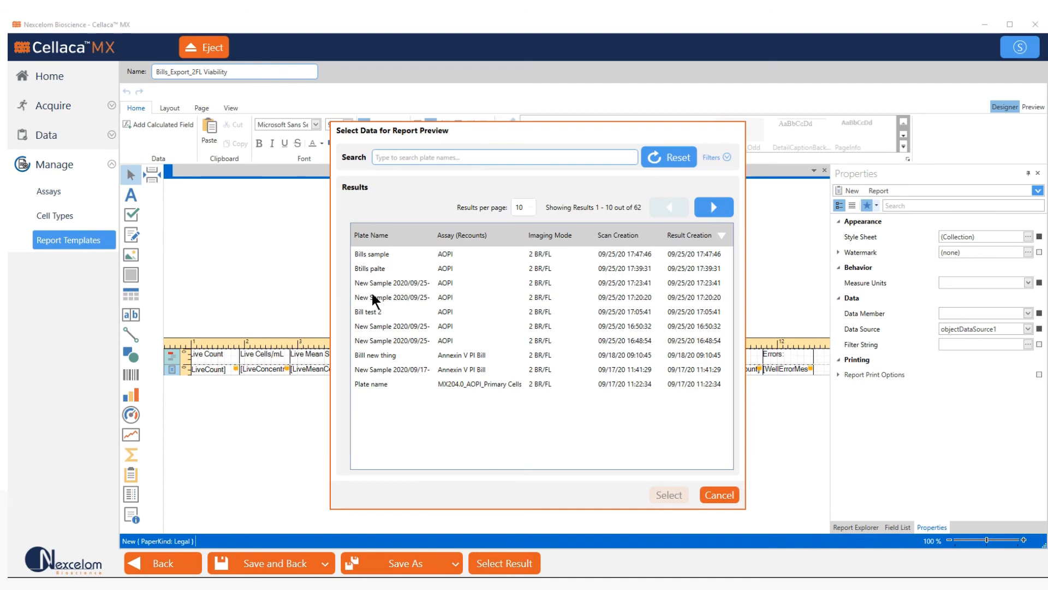
pyautogui.click(387, 284)
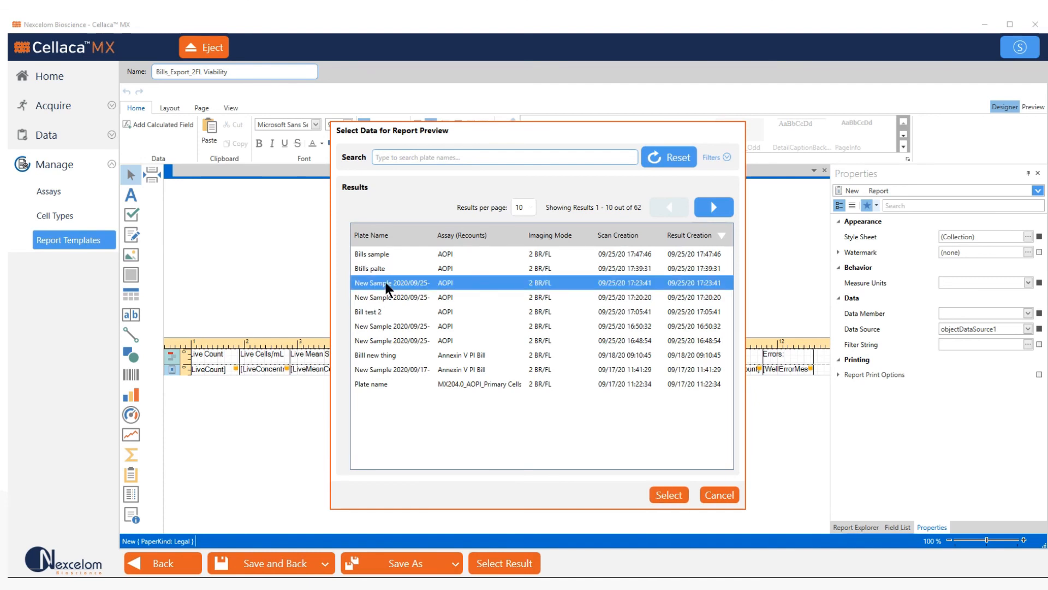
pyautogui.click(671, 494)
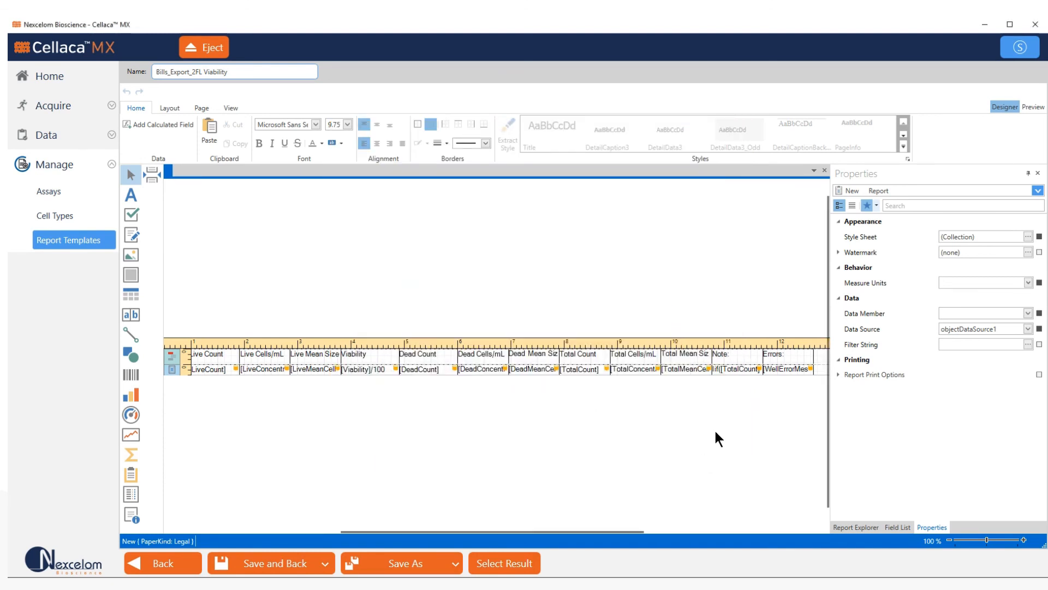
pyautogui.click(1034, 107)
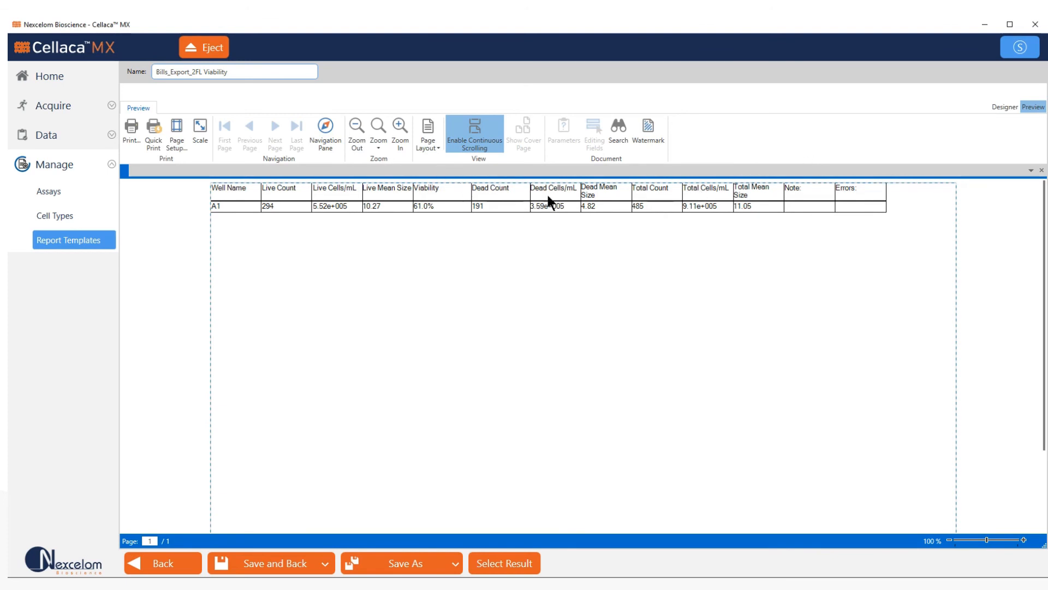
pyautogui.click(1007, 107)
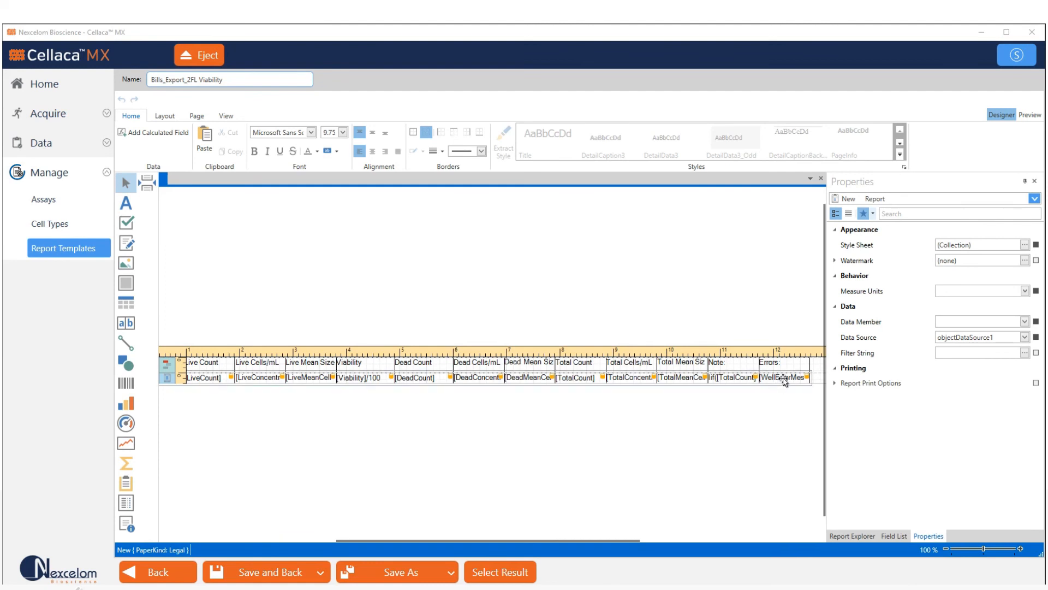
# Delete the header cells from Dead Count through Errors from the report table's header row.
pyautogui.click(789, 377)
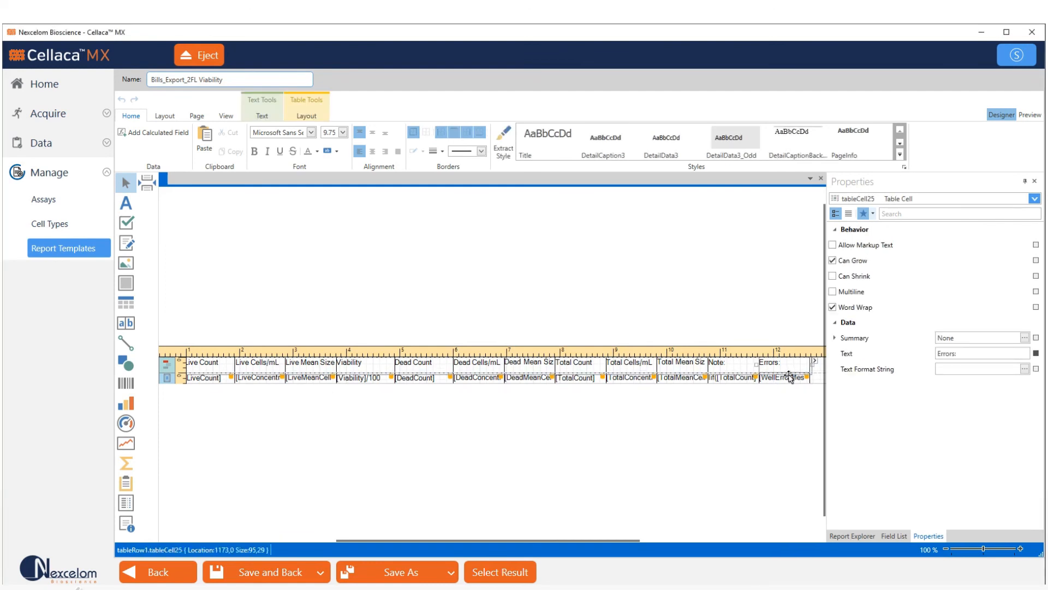
pyautogui.keyDown('ctrl'); pyautogui.click(744, 366); pyautogui.keyUp('ctrl')
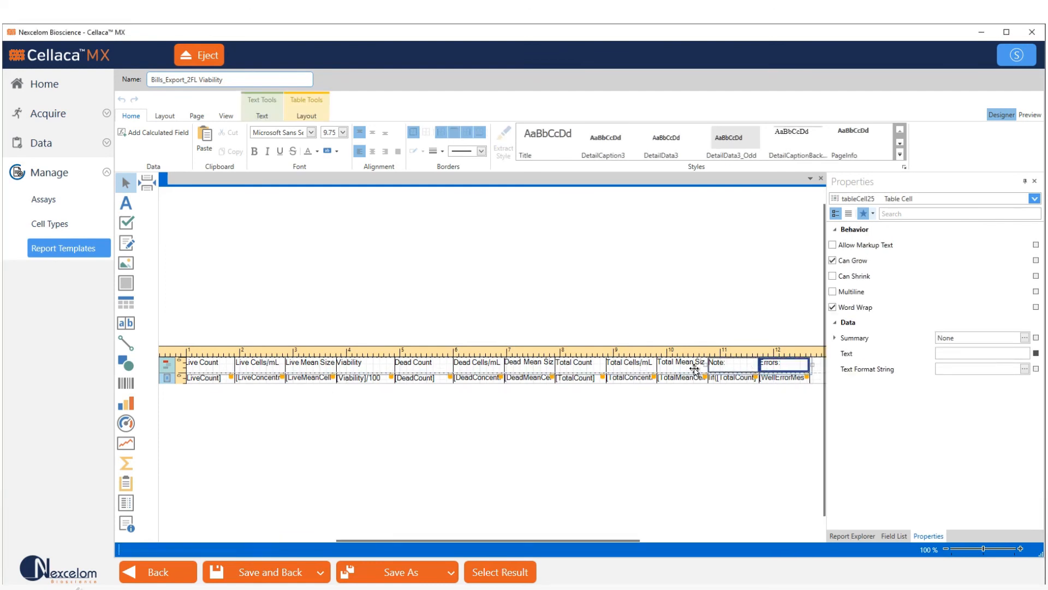
pyautogui.keyDown('ctrl'); pyautogui.click(694, 367); pyautogui.keyUp('ctrl')
pyautogui.keyDown('ctrl'); pyautogui.click(629, 368); pyautogui.keyUp('ctrl')
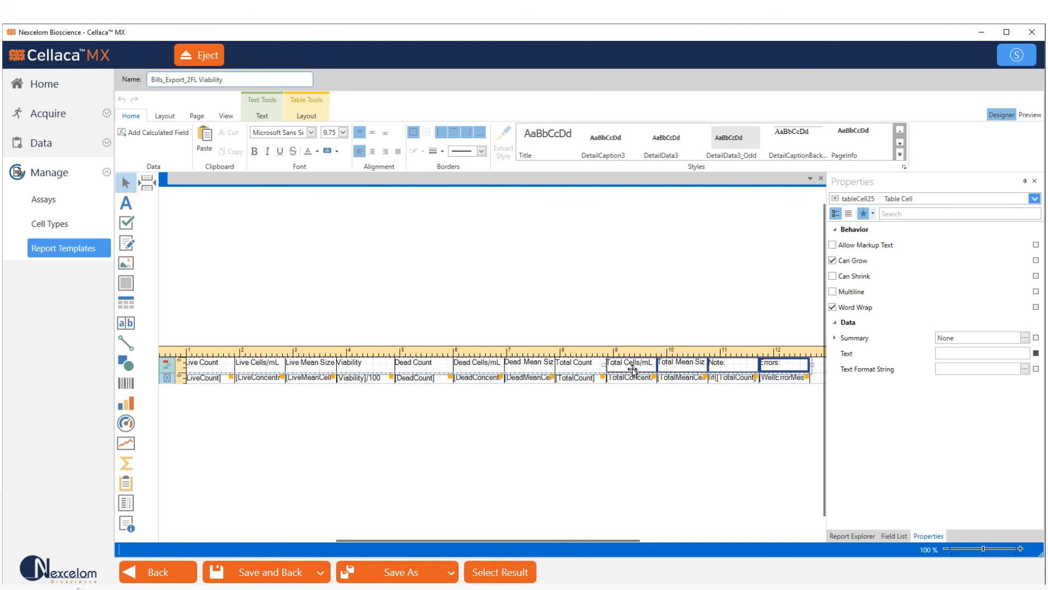
pyautogui.keyDown('ctrl'); pyautogui.click(592, 369); pyautogui.keyUp('ctrl')
pyautogui.keyDown('ctrl'); pyautogui.click(508, 365); pyautogui.keyUp('ctrl')
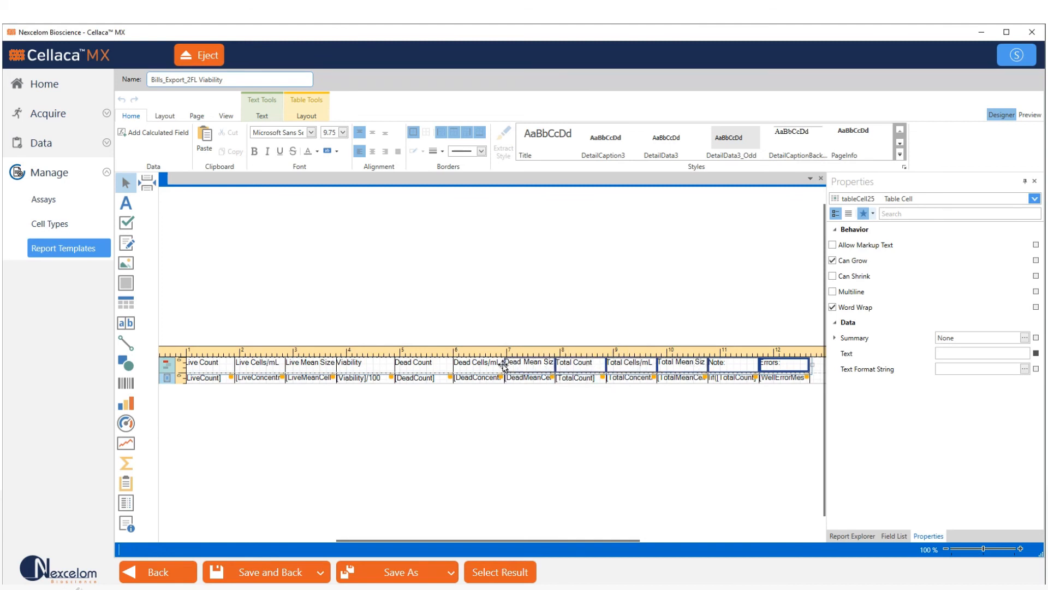
pyautogui.keyDown('ctrl'); pyautogui.click(465, 363); pyautogui.keyUp('ctrl')
pyautogui.keyDown('ctrl'); pyautogui.click(418, 363); pyautogui.keyUp('ctrl')
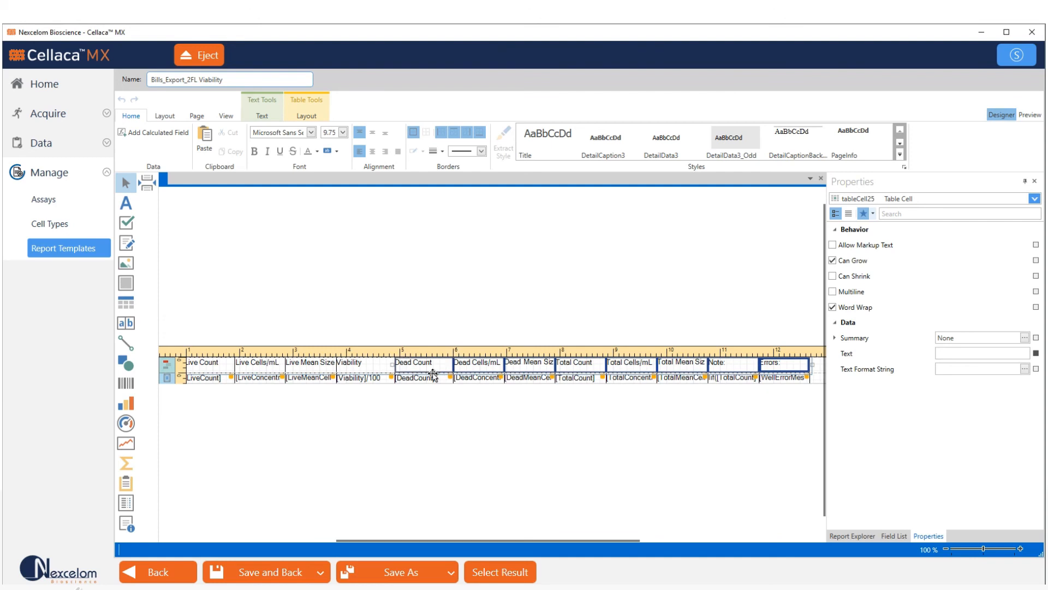
pyautogui.press('Delete')
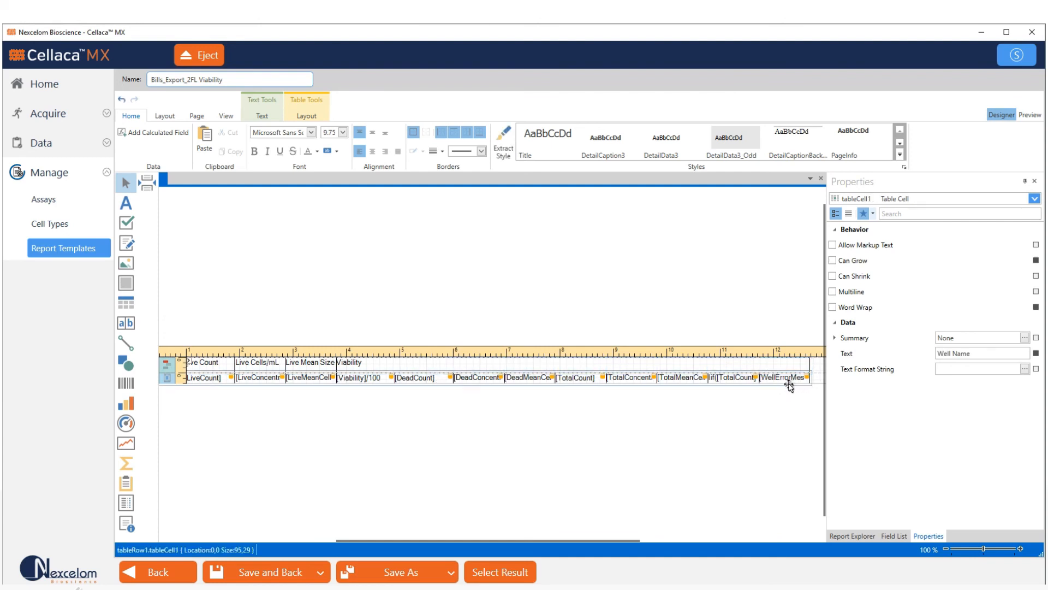
# Delete the matching data cells from DeadCount through the well error message from the table's detail row.
pyautogui.click(794, 381)
pyautogui.keyDown('ctrl'); pyautogui.click(747, 380); pyautogui.keyUp('ctrl')
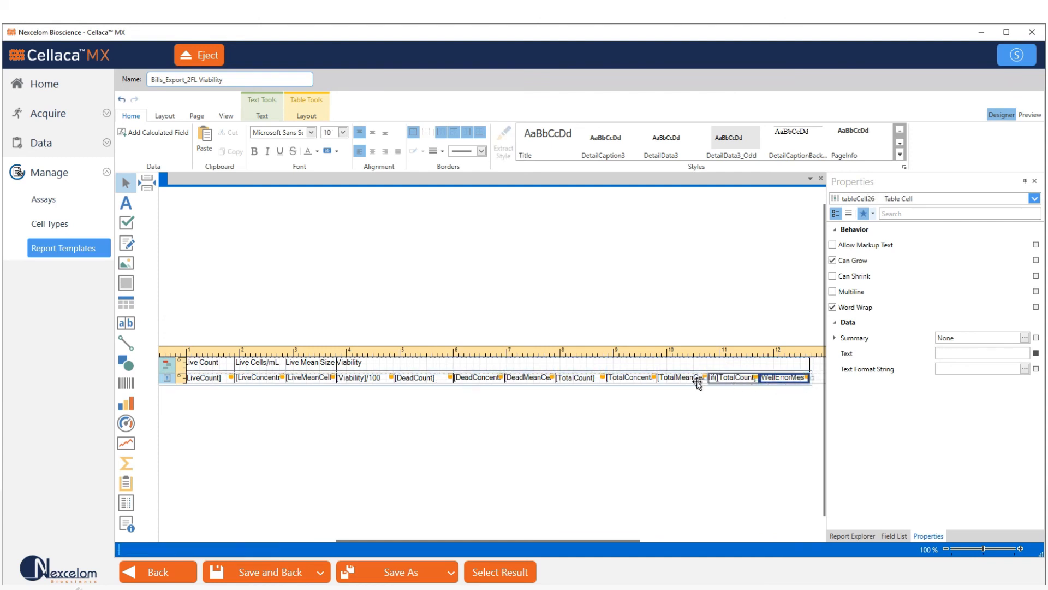
pyautogui.keyDown('ctrl'); pyautogui.click(683, 380); pyautogui.keyUp('ctrl')
pyautogui.keyDown('ctrl'); pyautogui.click(639, 381); pyautogui.keyUp('ctrl')
pyautogui.keyDown('ctrl'); pyautogui.click(594, 380); pyautogui.keyUp('ctrl')
pyautogui.keyDown('ctrl'); pyautogui.click(536, 380); pyautogui.keyUp('ctrl')
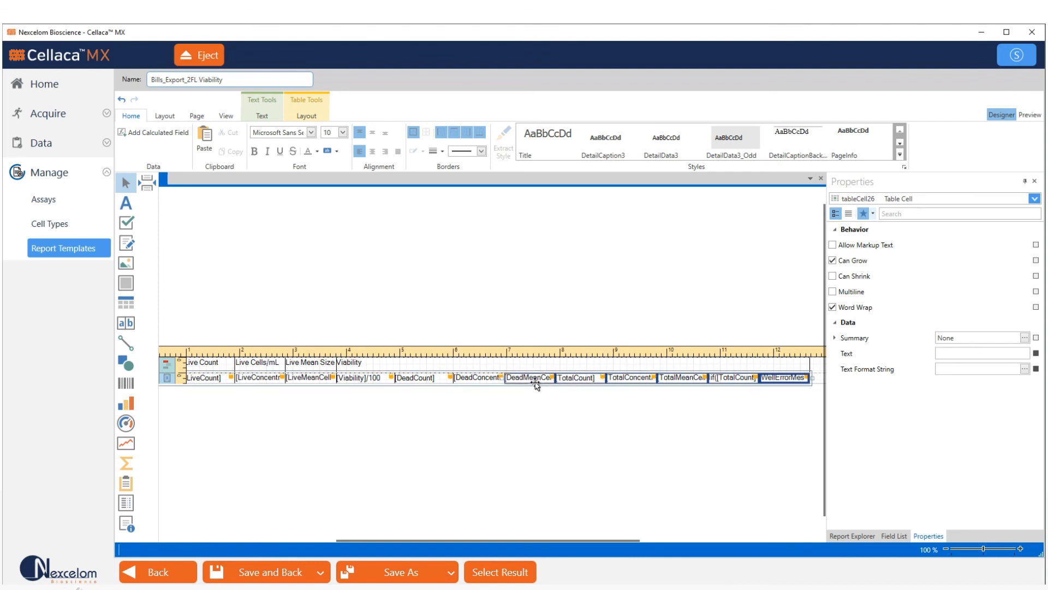
pyautogui.keyDown('ctrl'); pyautogui.click(472, 380); pyautogui.keyUp('ctrl')
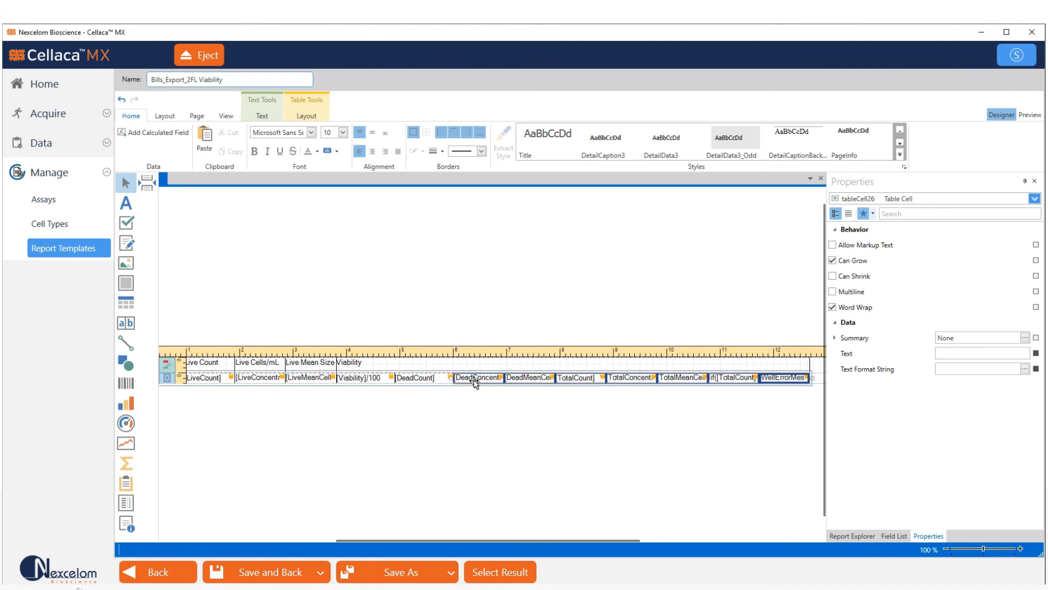
pyautogui.keyDown('ctrl'); pyautogui.click(440, 382); pyautogui.keyUp('ctrl')
pyautogui.press('Delete')
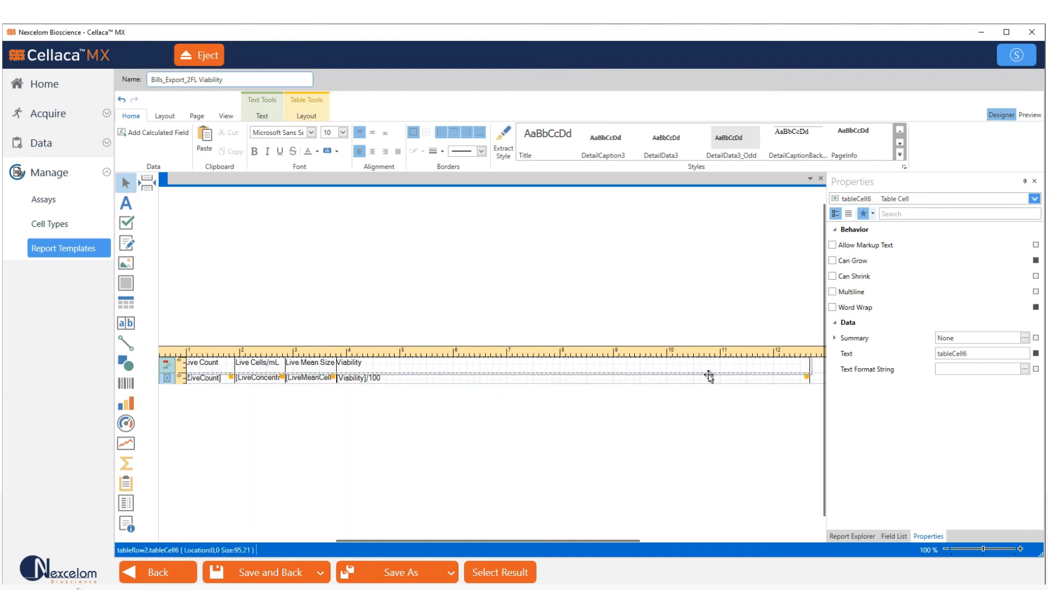
# Narrow the Viability header cell to a width of 95 and shrink the Viability data cell below to match.
pyautogui.click(816, 363)
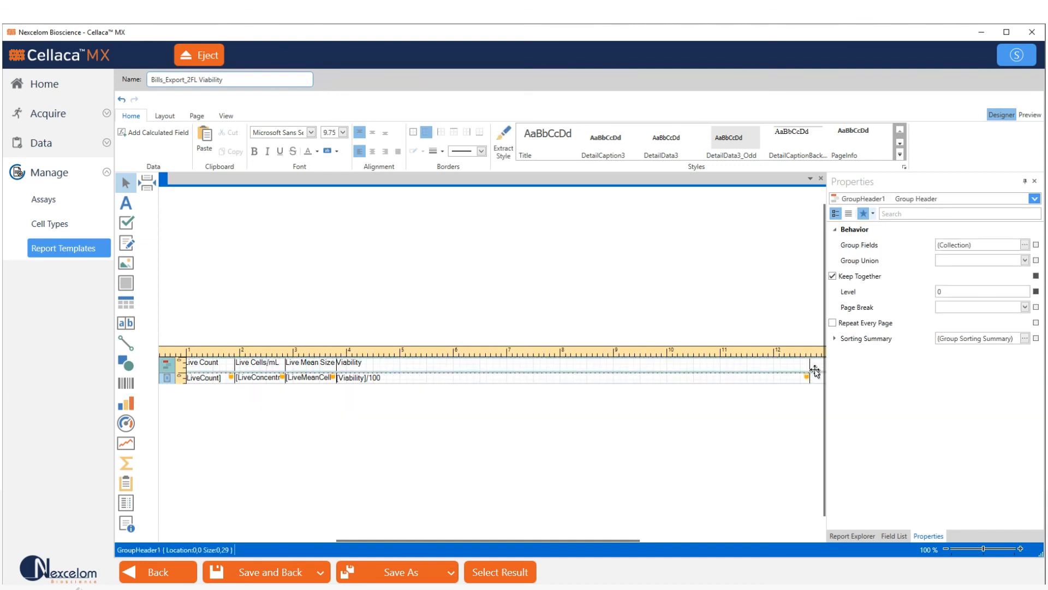
pyautogui.click(809, 364)
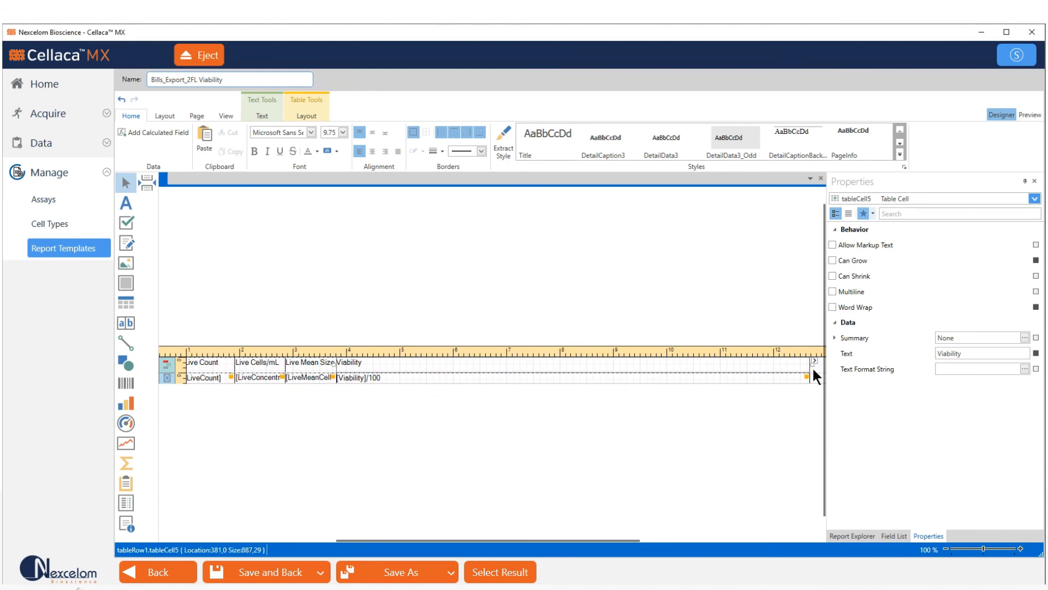
pyautogui.moveTo(816, 369); pyautogui.dragTo(395, 377)
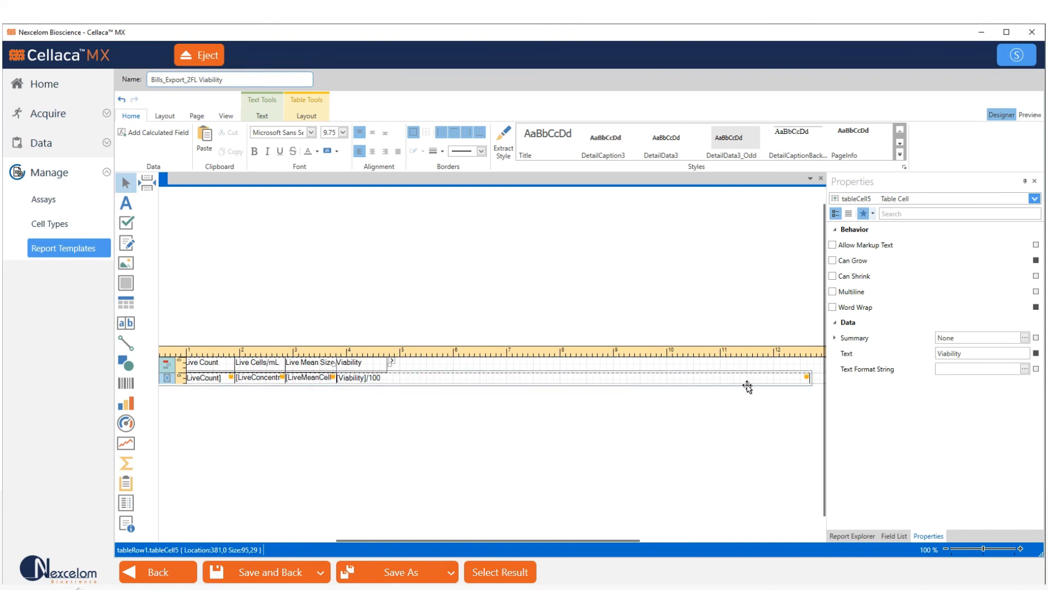
pyautogui.click(770, 382)
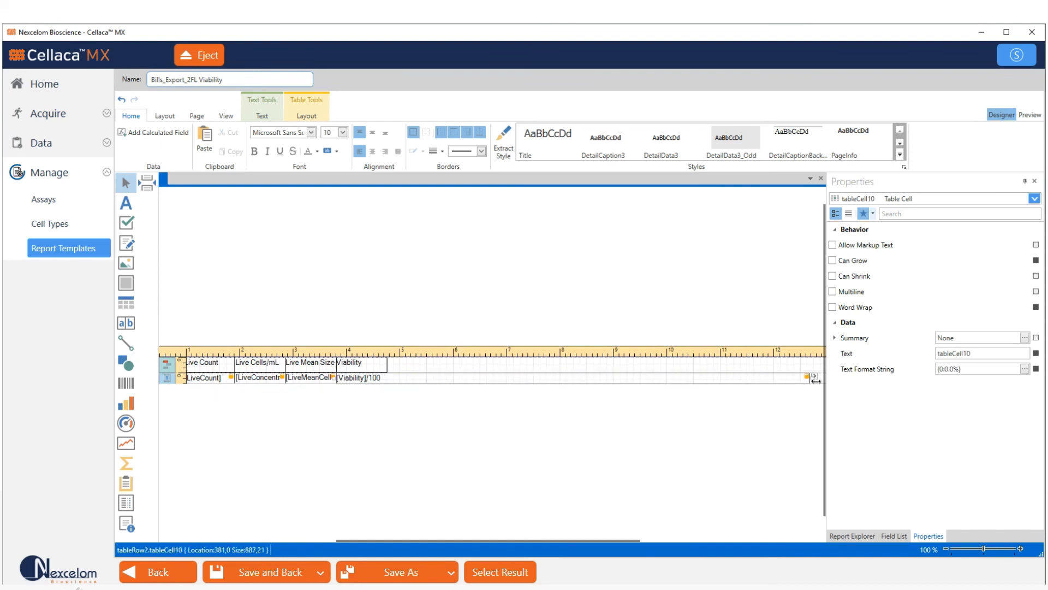
pyautogui.moveTo(815, 380); pyautogui.dragTo(388, 384)
pyautogui.click(381, 459)
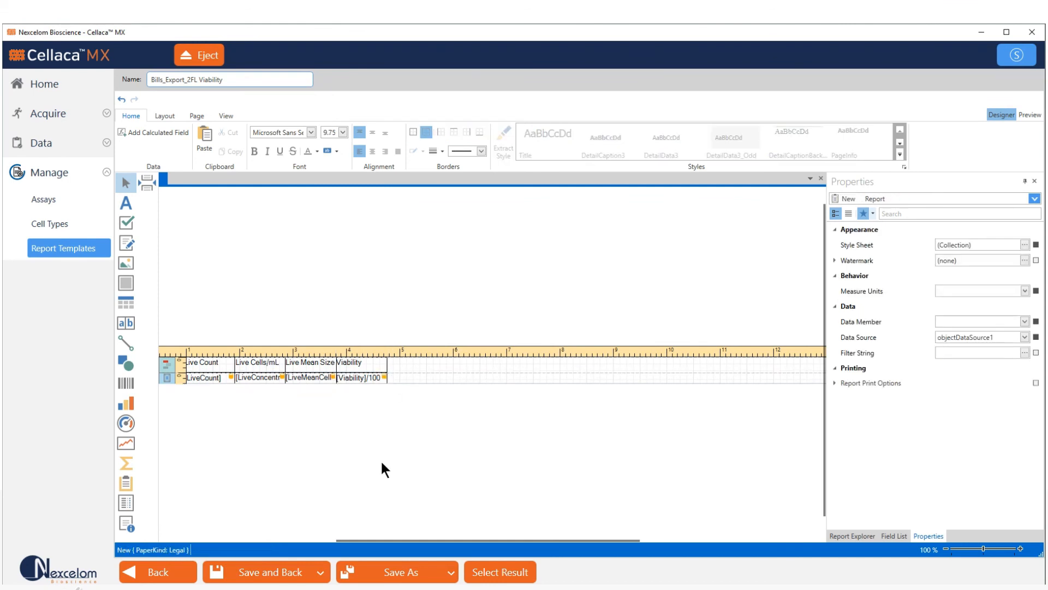
# Preview the trimmed export report, then save the template and return to the report template list.
pyautogui.click(1030, 115)
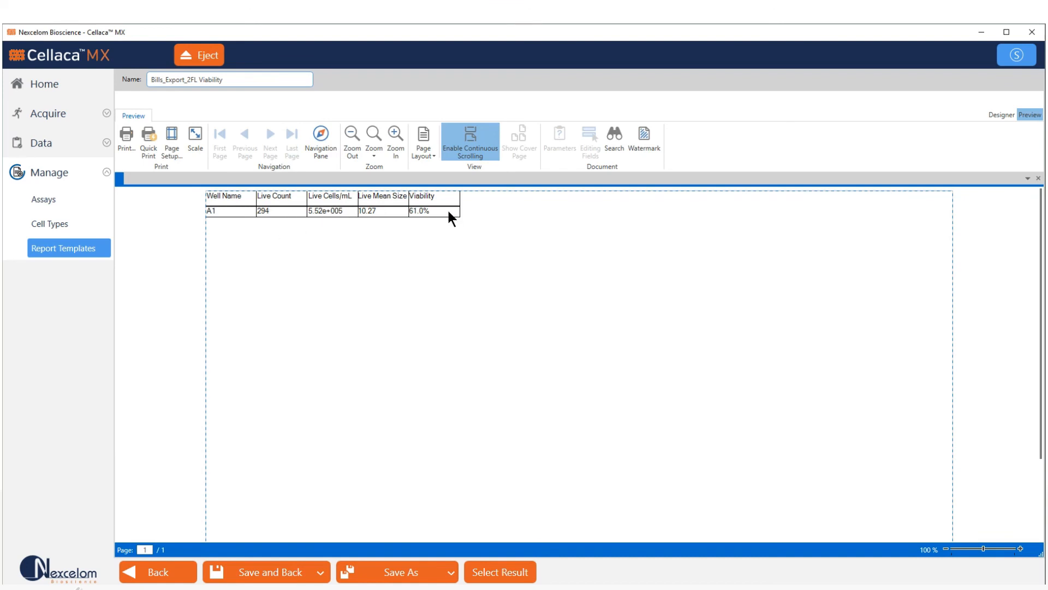
pyautogui.click(258, 573)
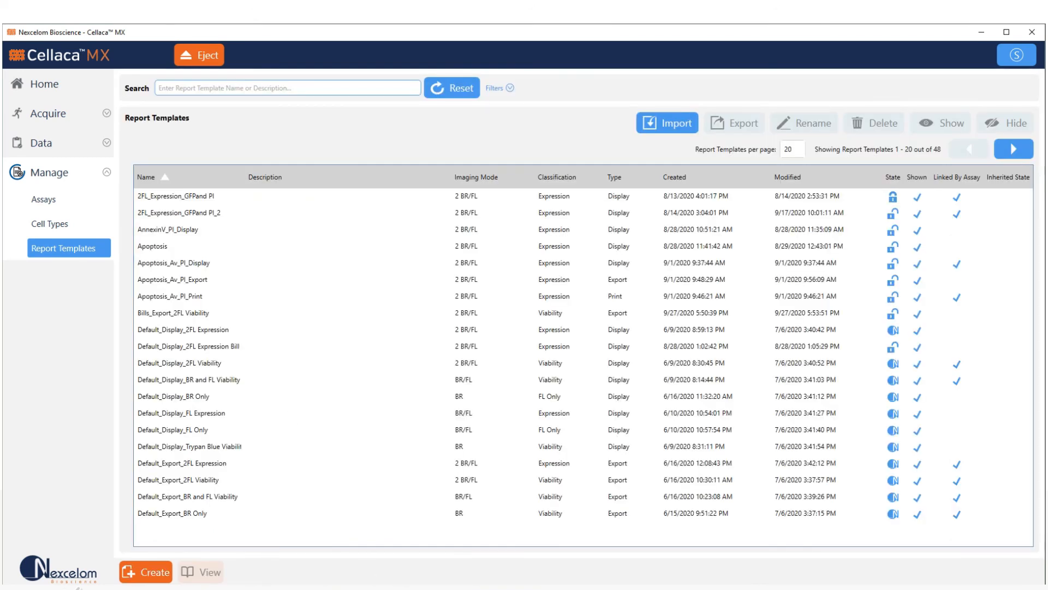